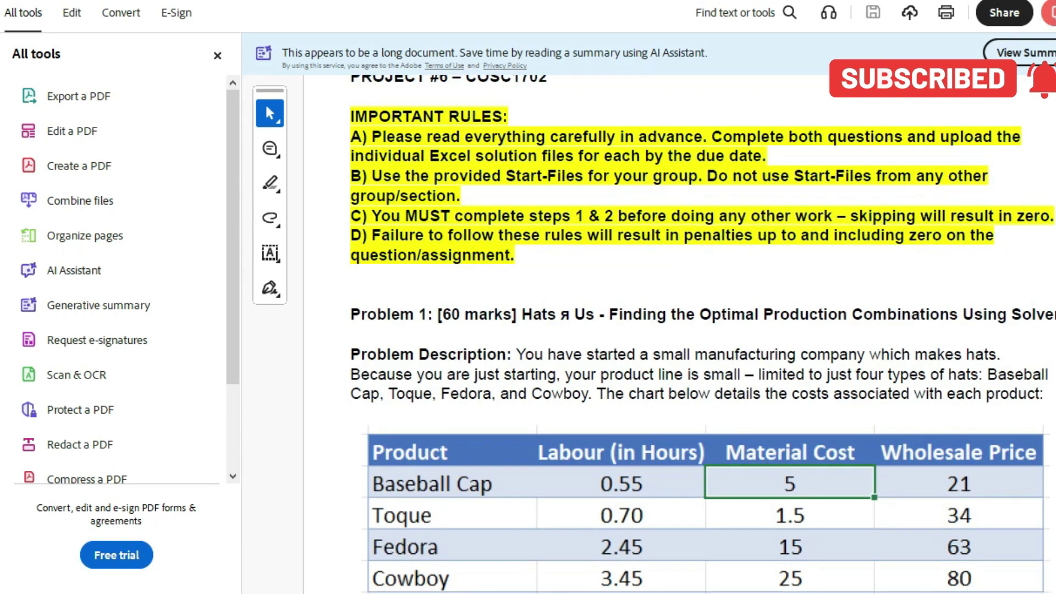
# Read the assignment rules, the product cost table and the workshop paragraph of Problem 1 in the PDF.
pyautogui.scroll(-1, 702, 330)
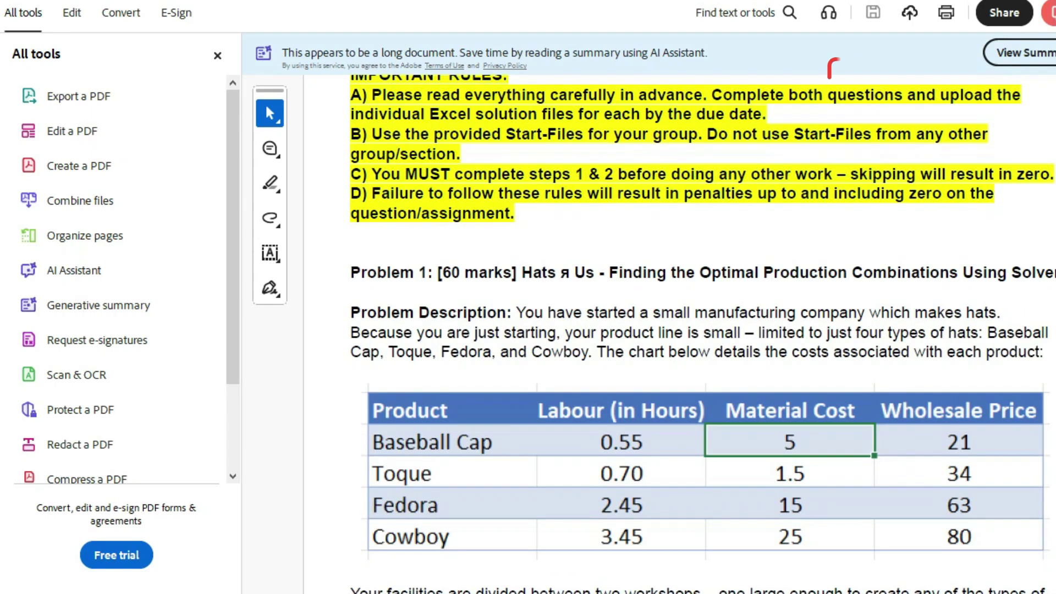
pyautogui.scroll(-2, 703, 330)
pyautogui.scroll(-1, 702, 330)
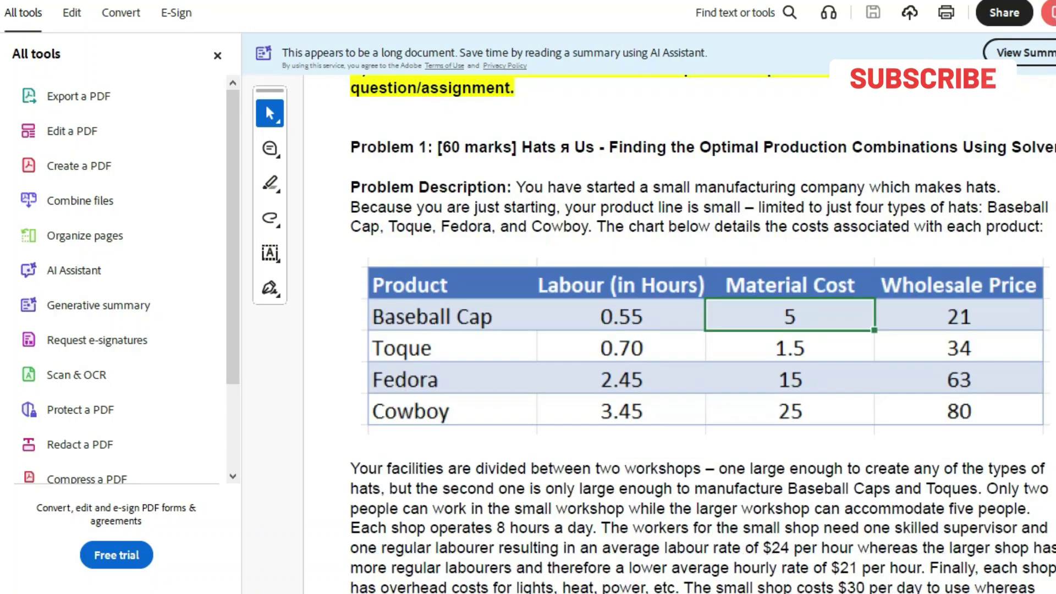
pyautogui.scroll(-2, 702, 330)
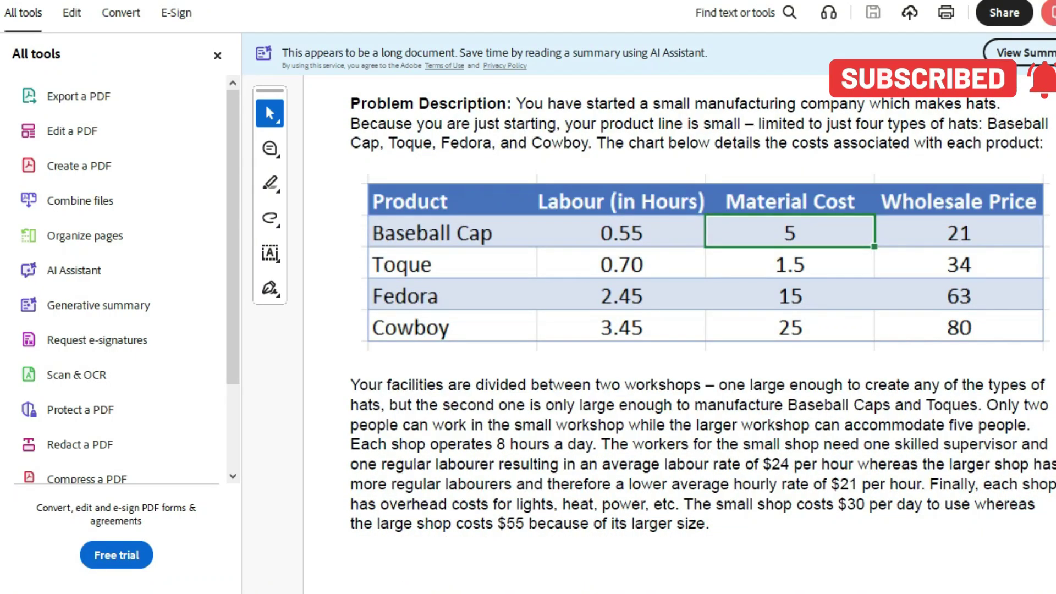
pyautogui.moveTo(351, 385)
pyautogui.moveTo(351, 385); pyautogui.dragTo(710, 523)
pyautogui.scroll(-3, 709, 522)
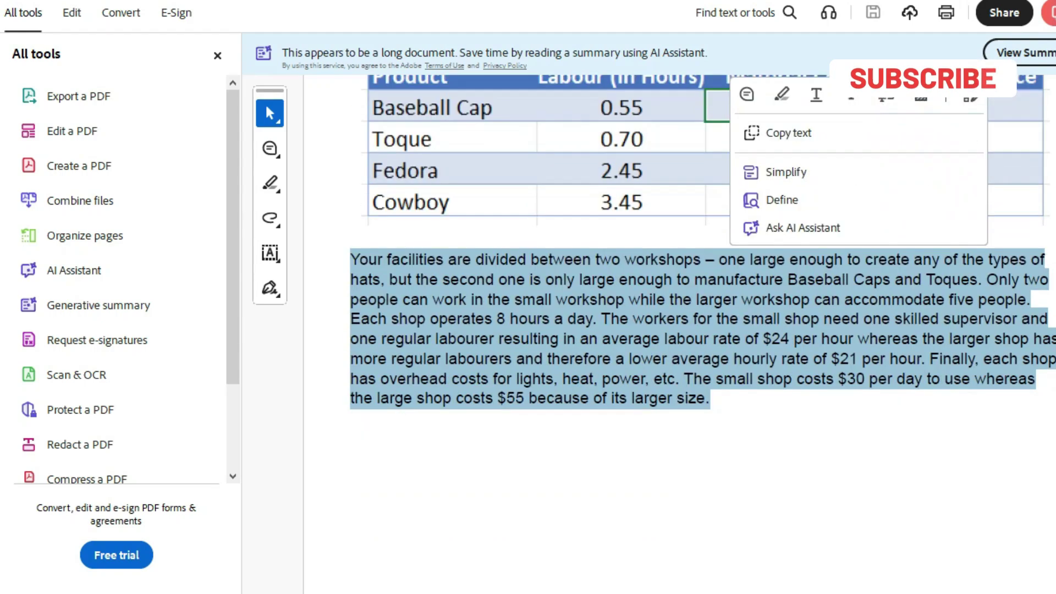
# Read instruction 1 in the PDF and check the document properties of the HatsRUs workbook in Excel.
pyautogui.scroll(-8, 702, 330)
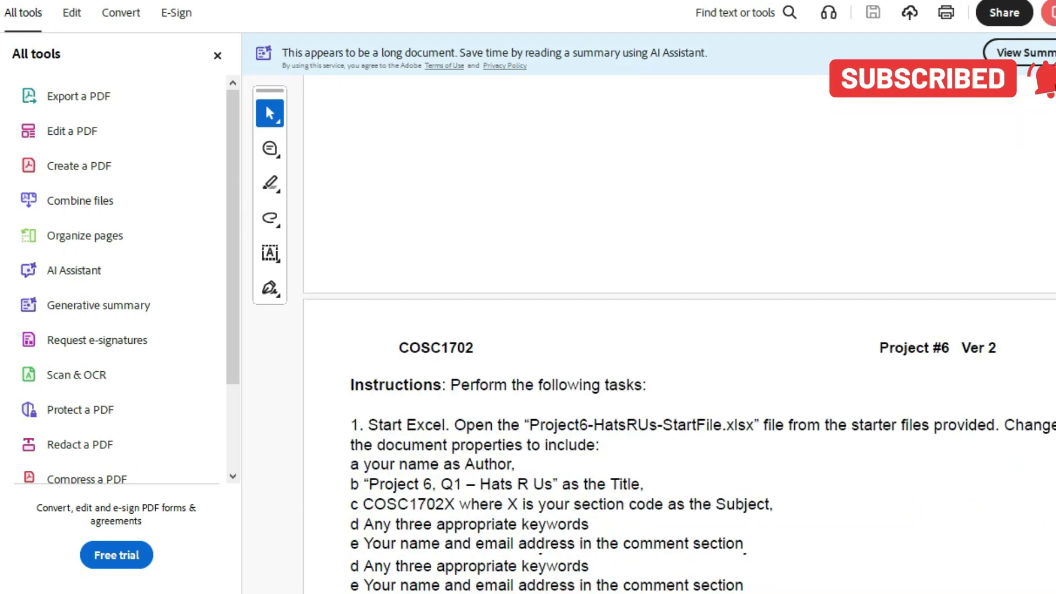
pyautogui.scroll(-3, 702, 329)
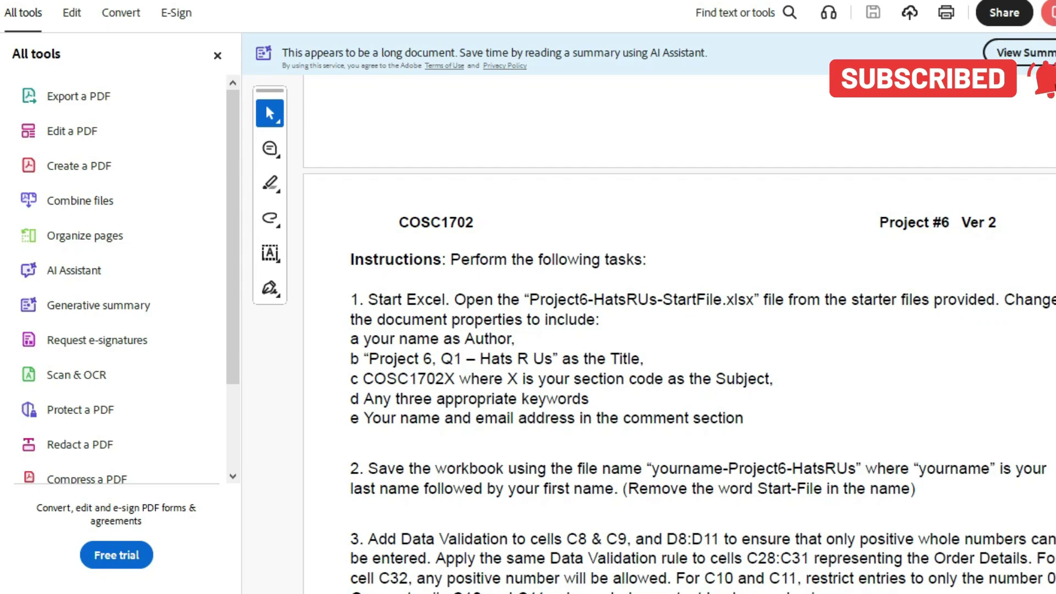
pyautogui.scroll(-1, 678, 330)
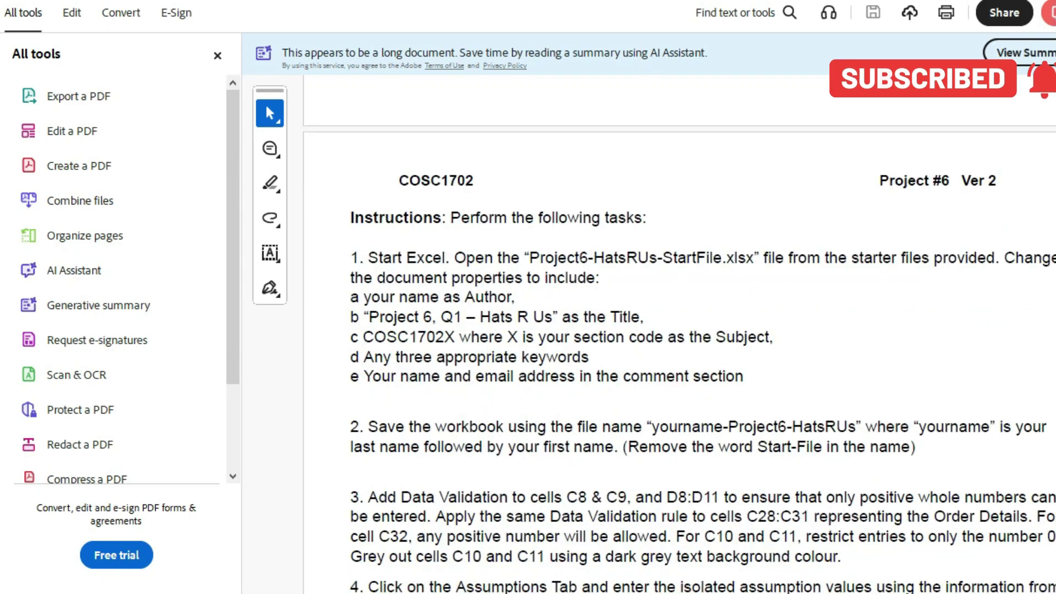
pyautogui.moveTo(491, 592)
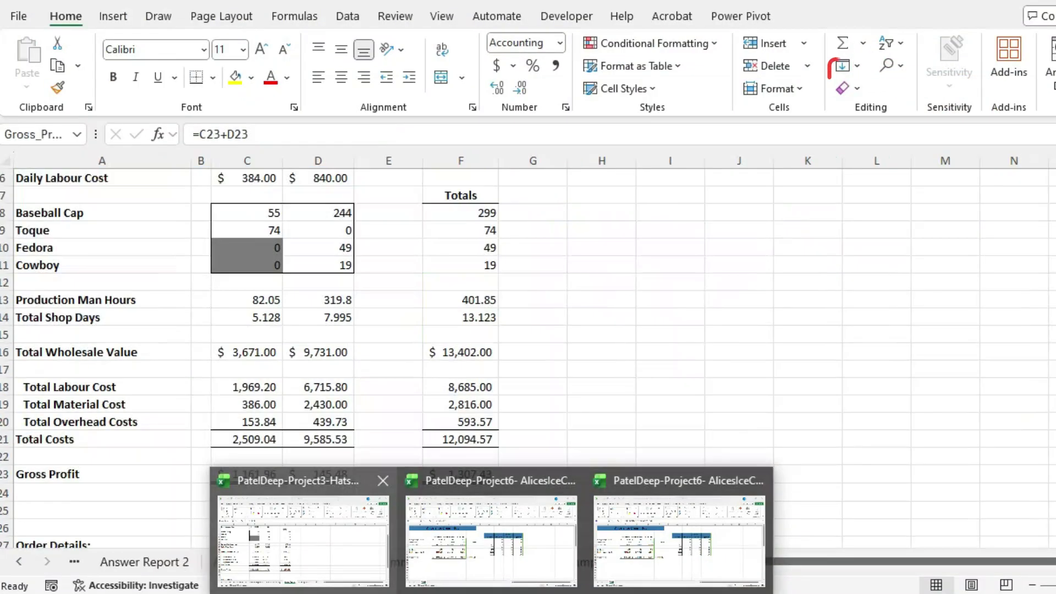
pyautogui.click(302, 527)
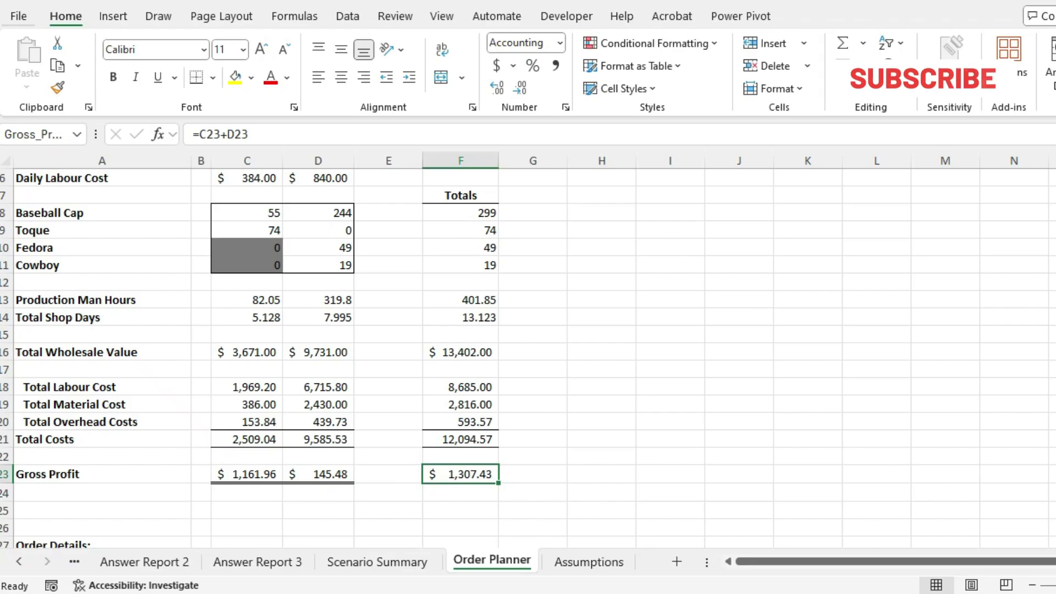
pyautogui.hotkey('alt', 'f')
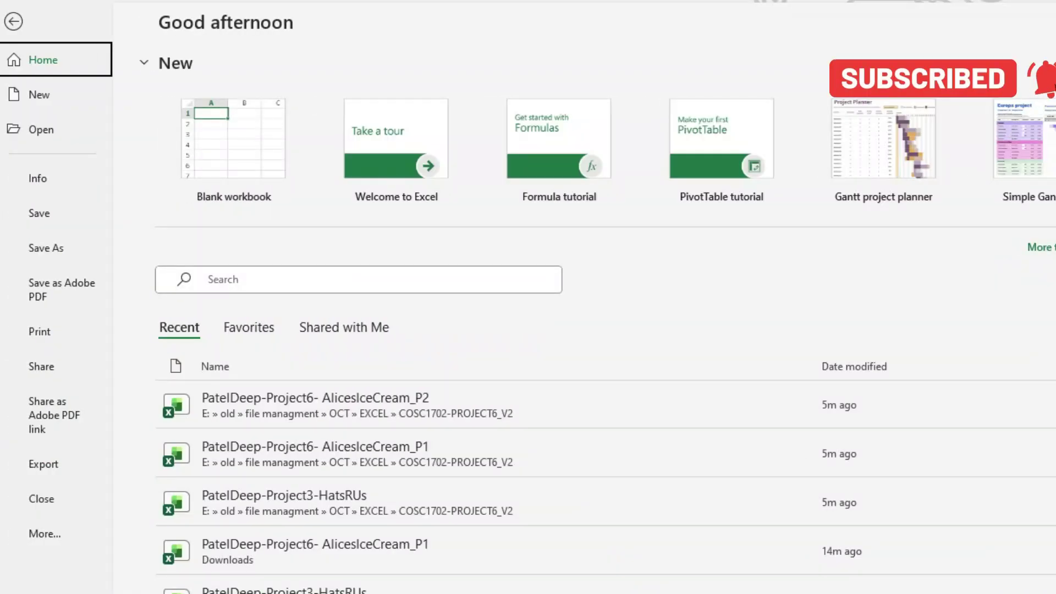
pyautogui.click(37, 178)
pyautogui.press('Escape')
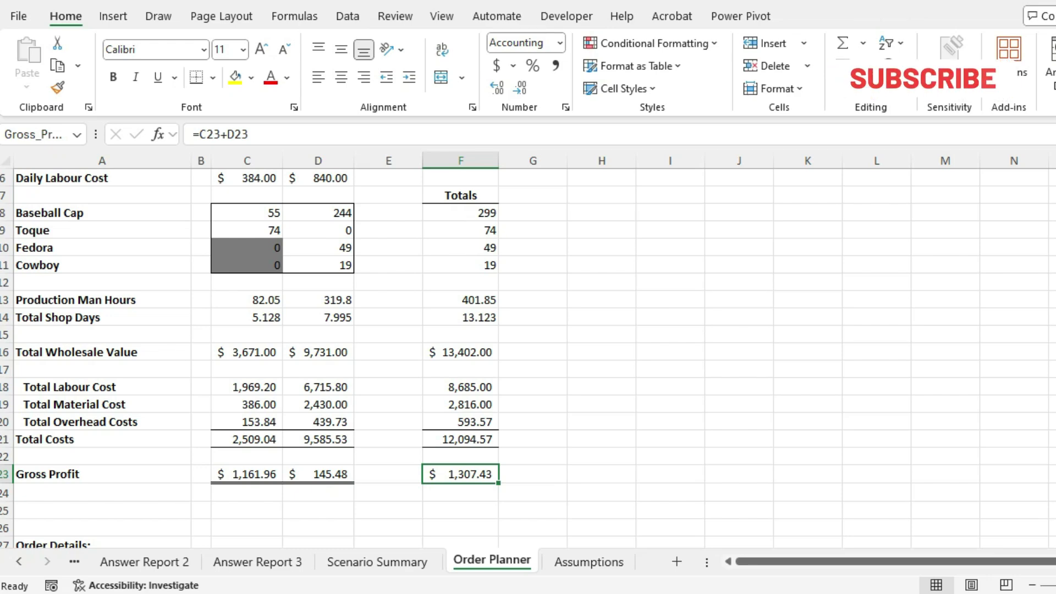
# Switch back to the assignment PDF and read instructions 2 and 3 on the file name and data validation.
pyautogui.hotkey('alt', 'Tab')
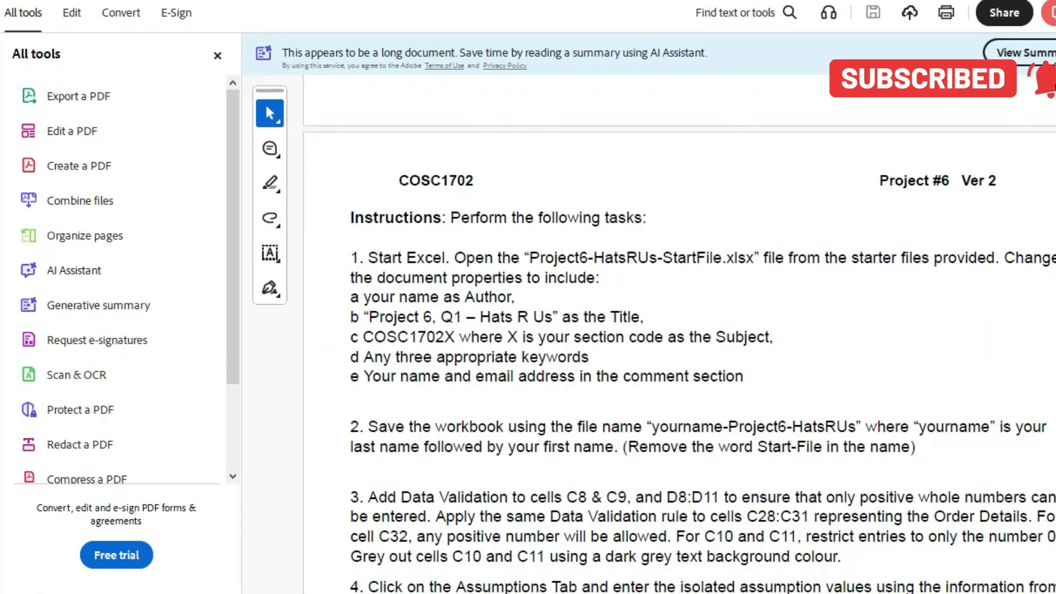
pyautogui.scroll(-2, 679, 330)
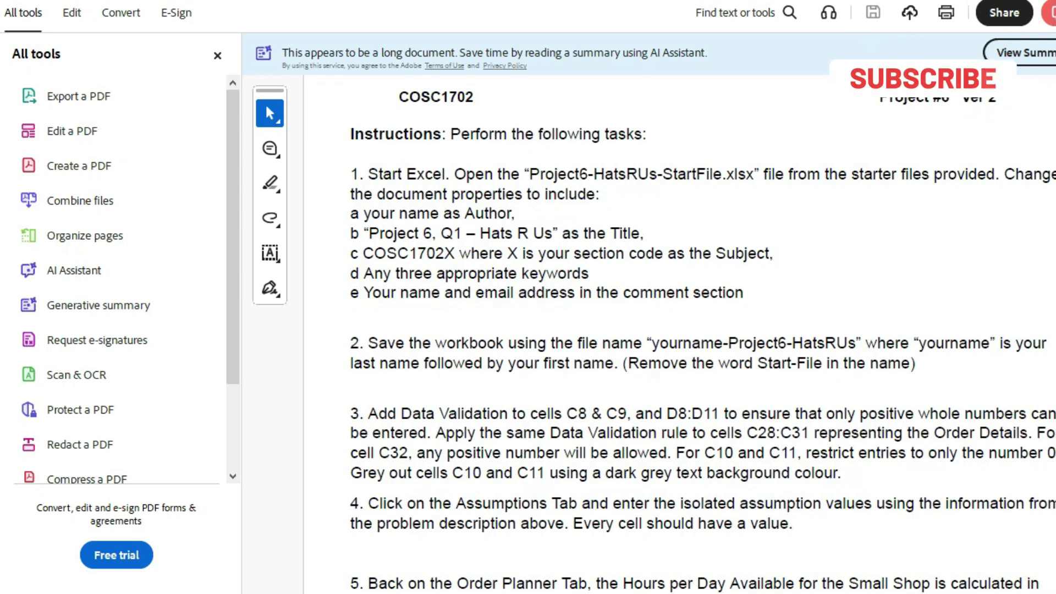
pyautogui.scroll(-2, 679, 330)
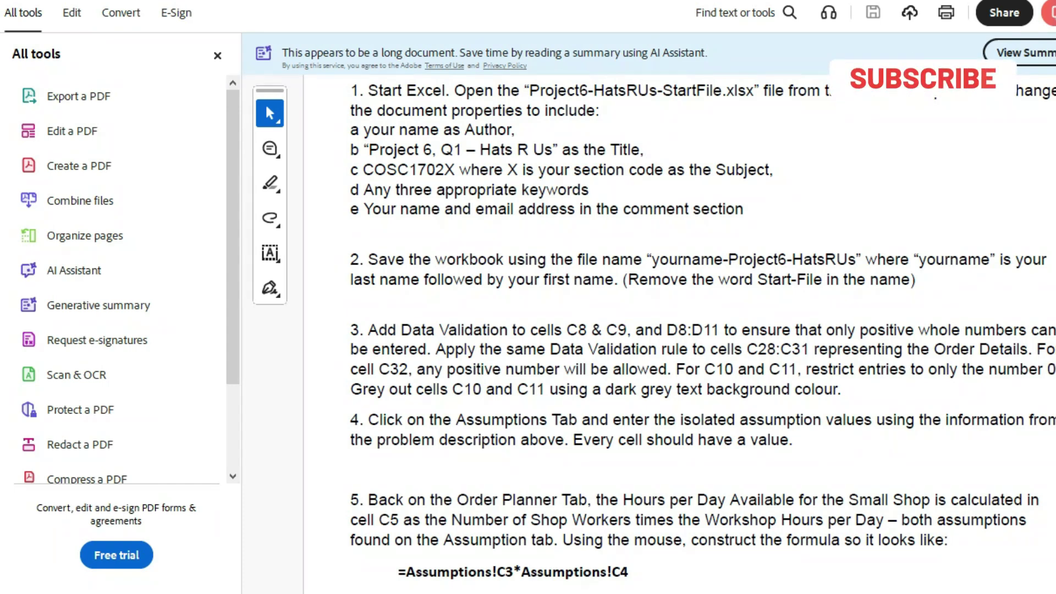
# Switch to the HatsRUs workbook in Excel and inspect the hat quantity cells C8:C11 and D8:D11 on the Order Planner sheet.
pyautogui.moveTo(491, 593)
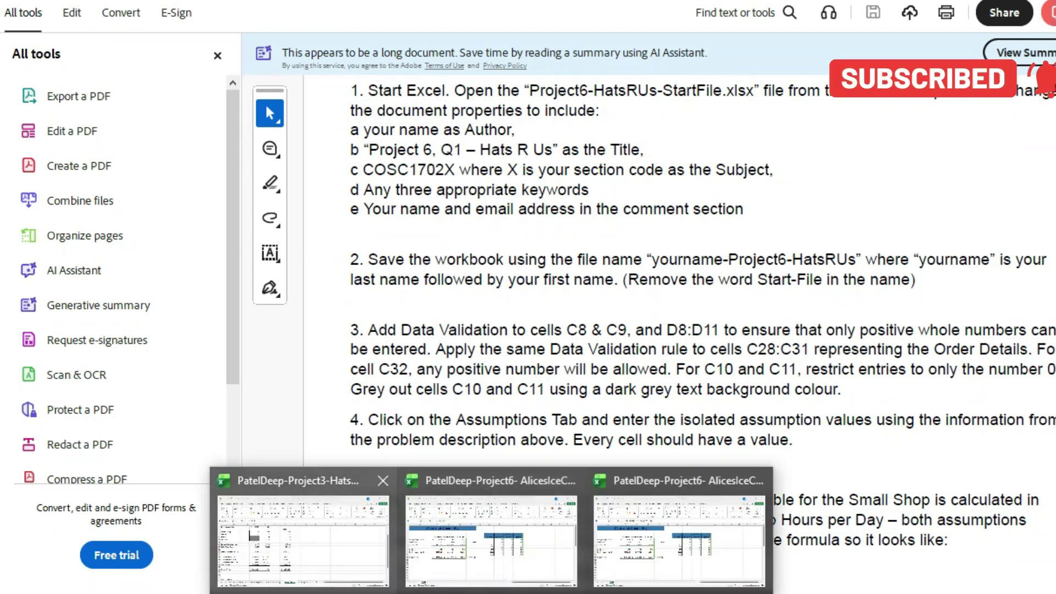
pyautogui.click(303, 537)
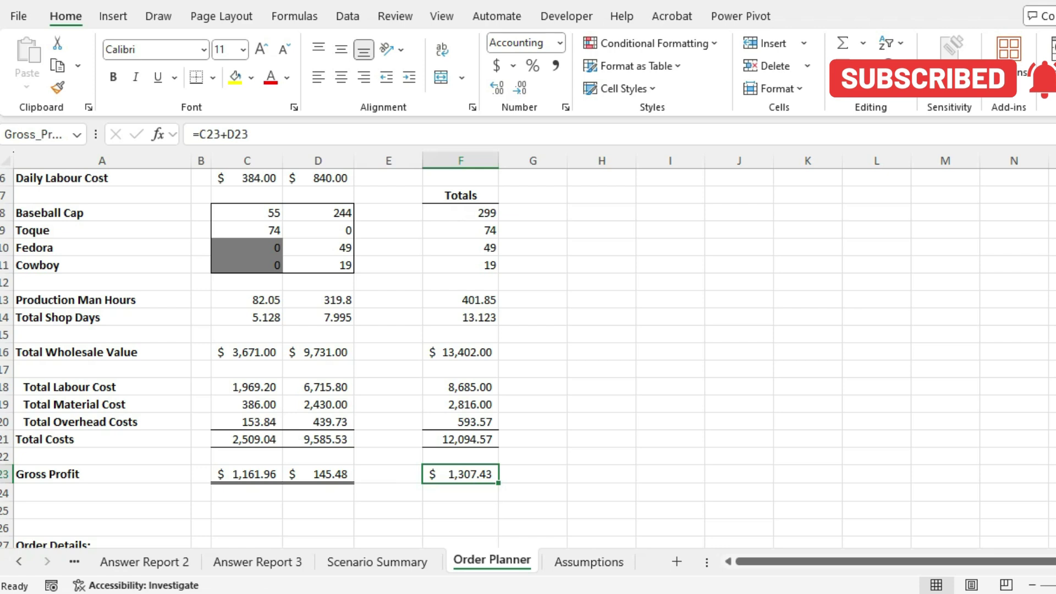
pyautogui.scroll(1, 528, 352)
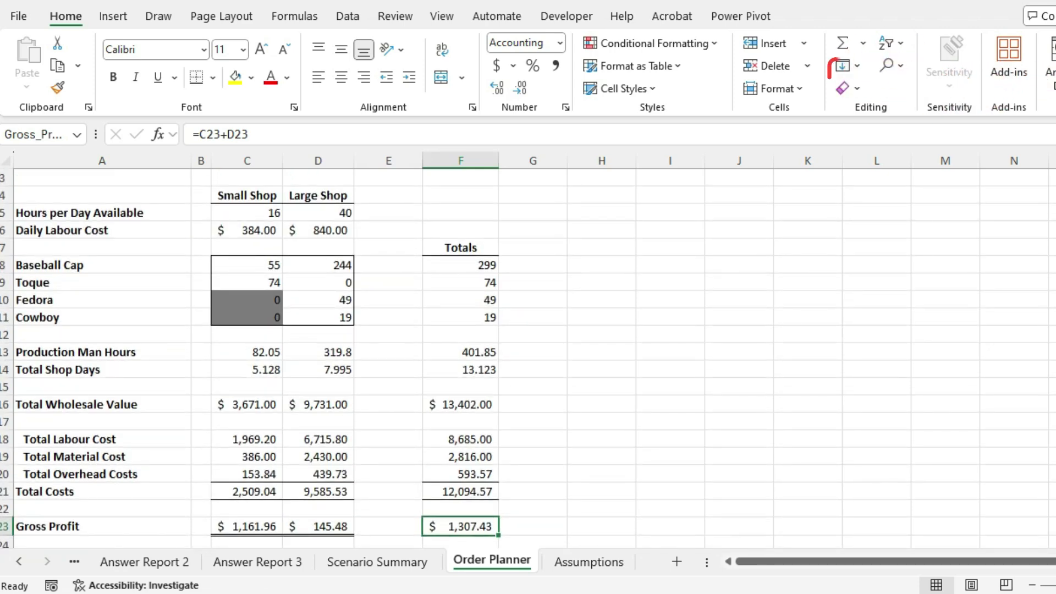
pyautogui.click(246, 265)
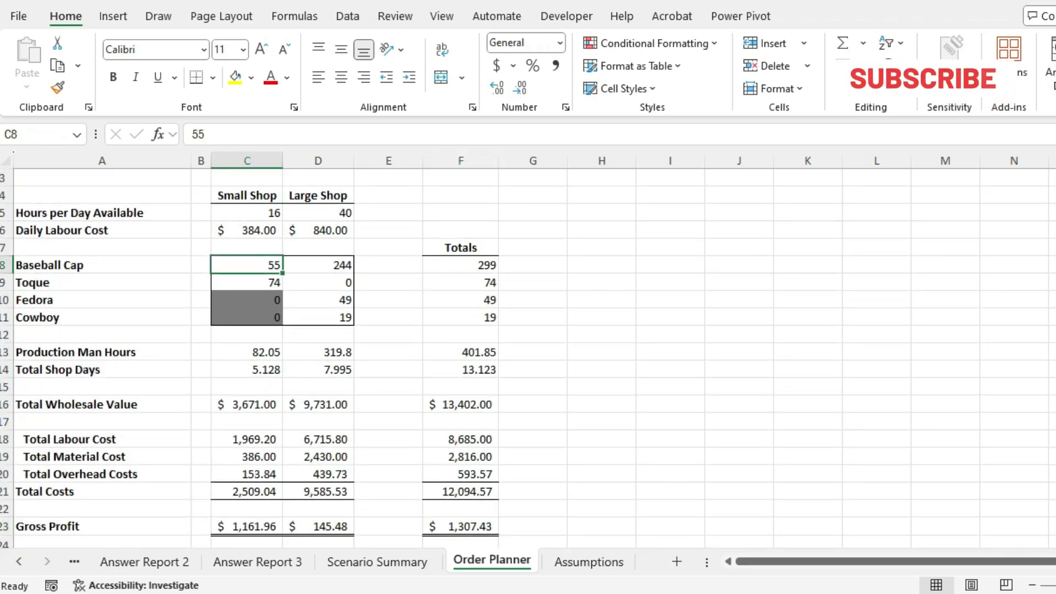
pyautogui.click(246, 282)
pyautogui.click(247, 300)
pyautogui.click(247, 317)
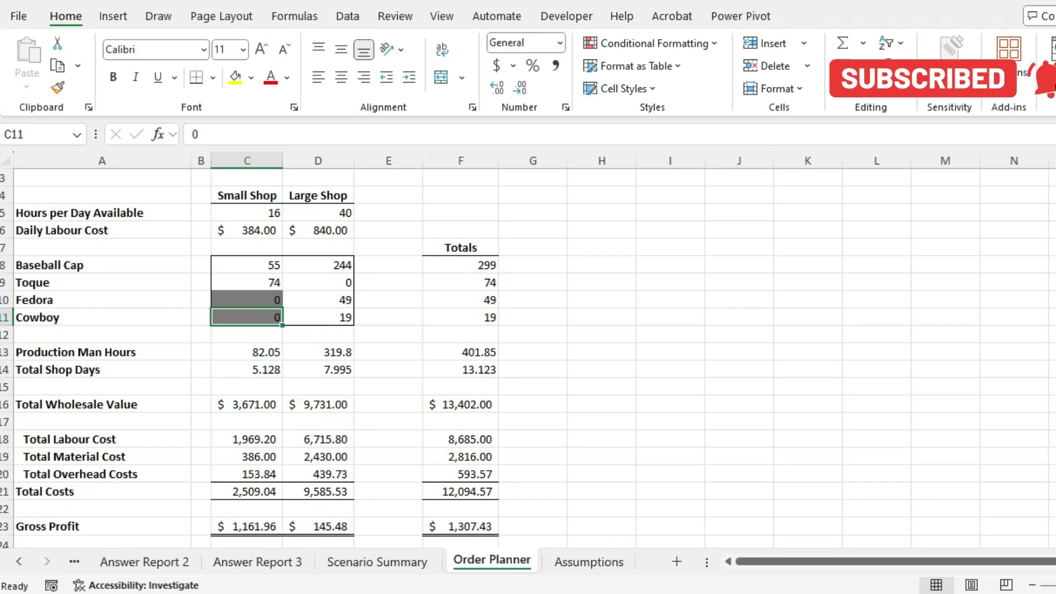
pyautogui.click(317, 265)
pyautogui.click(317, 282)
pyautogui.click(317, 300)
pyautogui.click(317, 318)
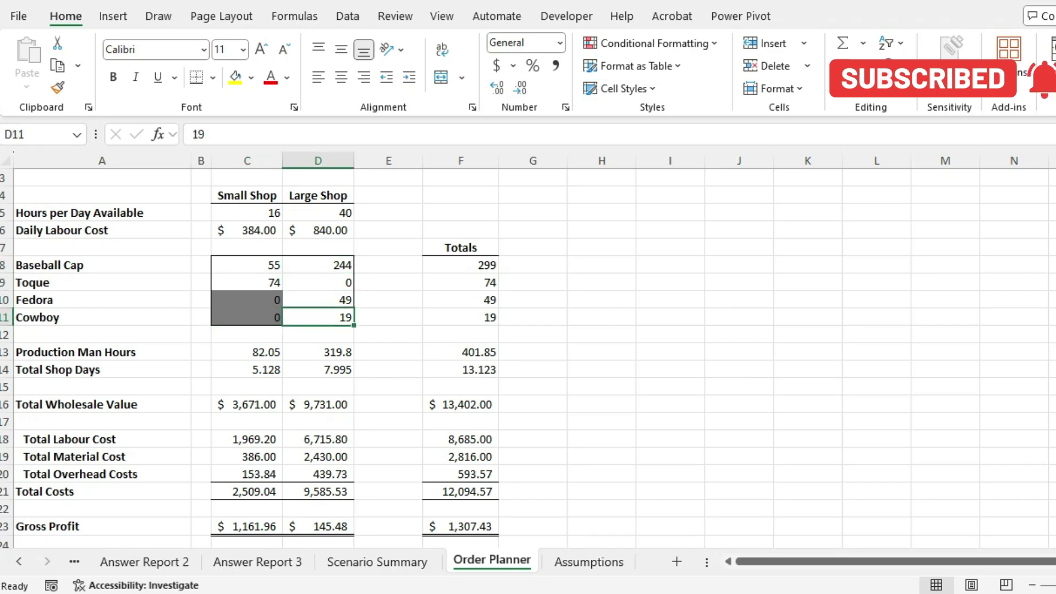
# Read instruction 4 in the PDF and view the isolated assumption values on the workbook's Assumptions sheet.
pyautogui.moveTo(491, 593)
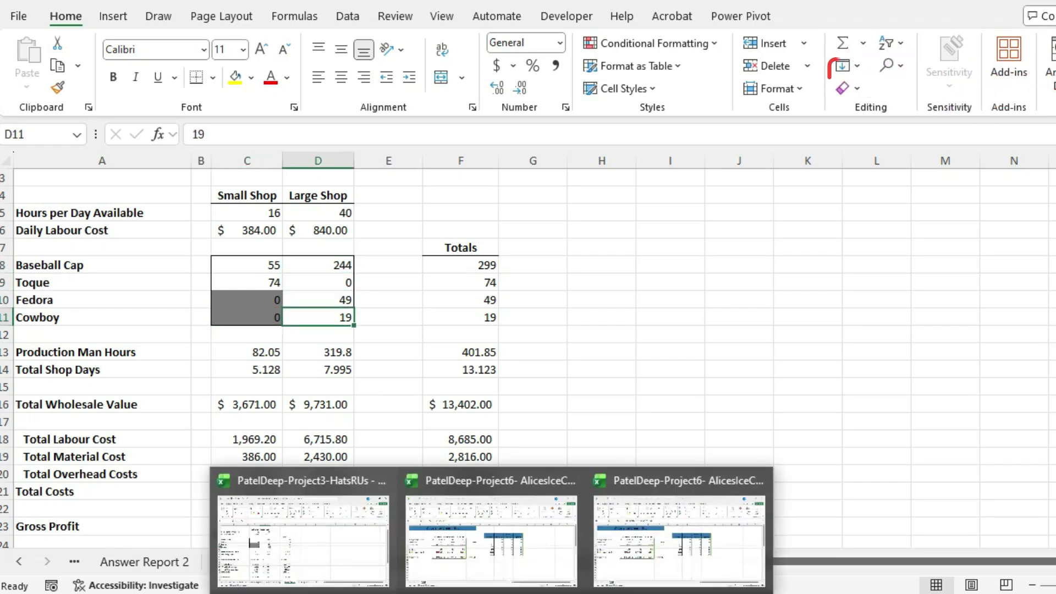
pyautogui.hotkey('alt', 'Tab')
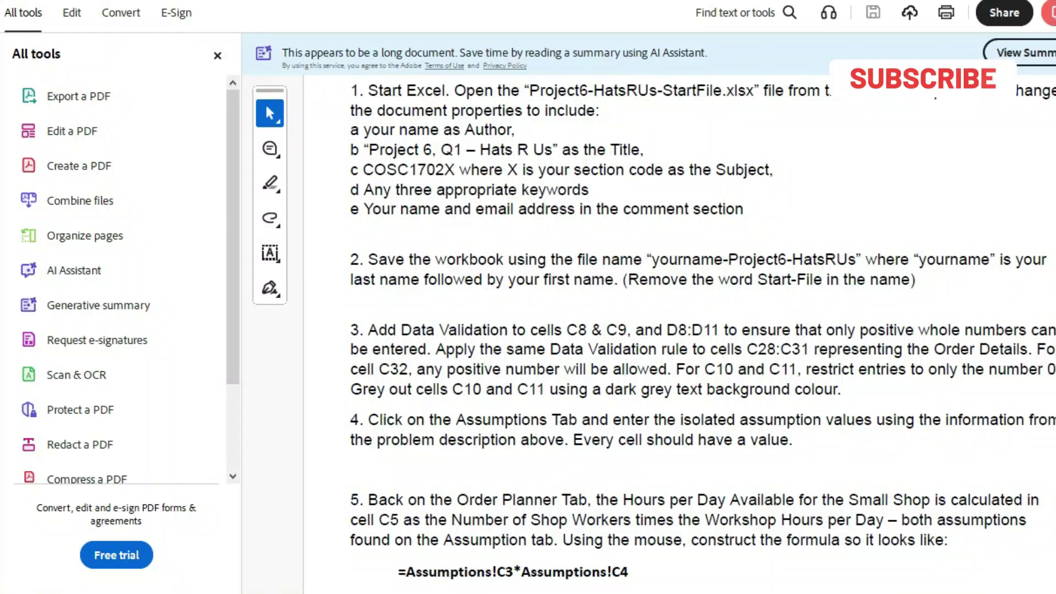
pyautogui.scroll(-3, 703, 335)
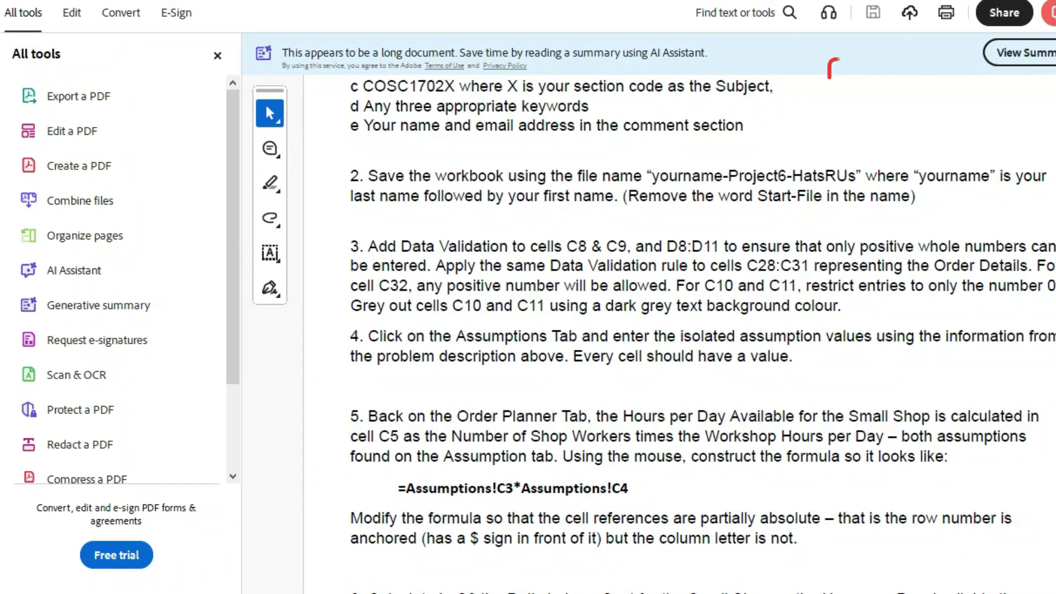
pyautogui.scroll(-2, 679, 330)
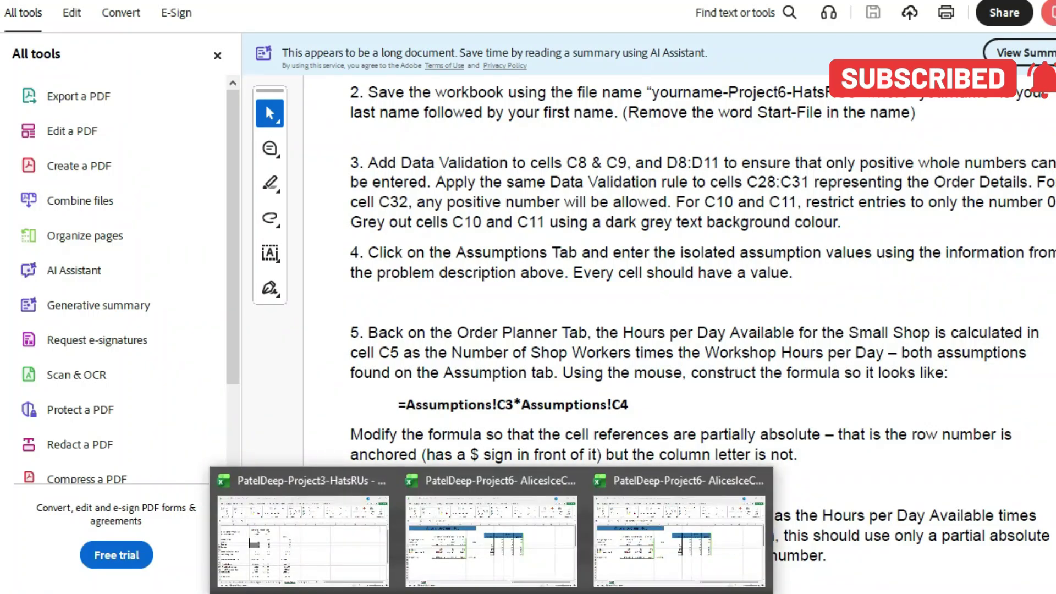
pyautogui.click(303, 529)
pyautogui.hotkey('ctrl', 'pagedown')
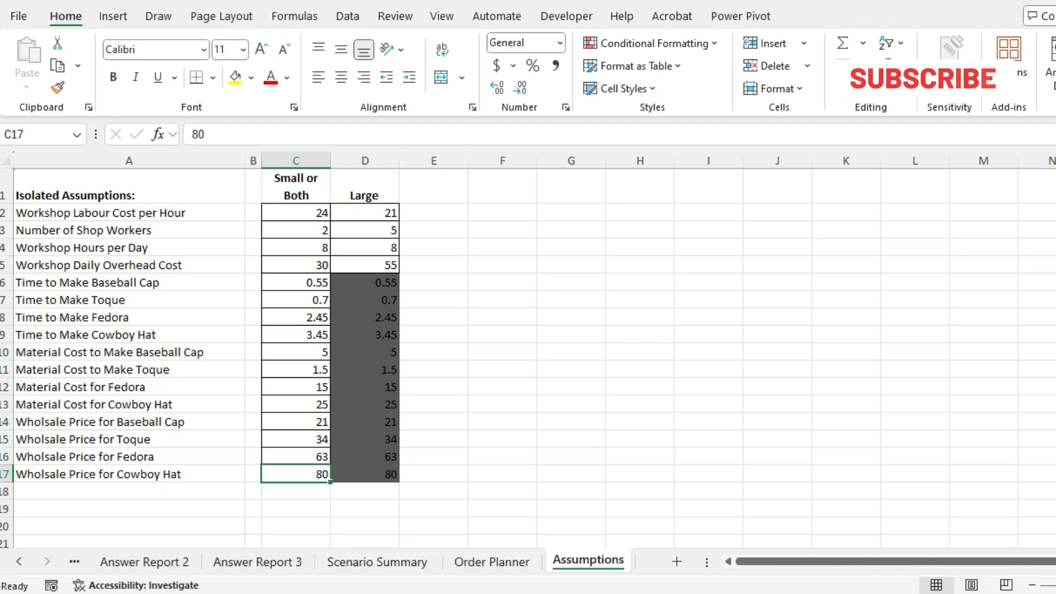
# Read instruction 5 in the PDF and inspect the Small Shop's Hours per Day Available formula in Order Planner cell C5.
pyautogui.hotkey('alt', 'Tab')
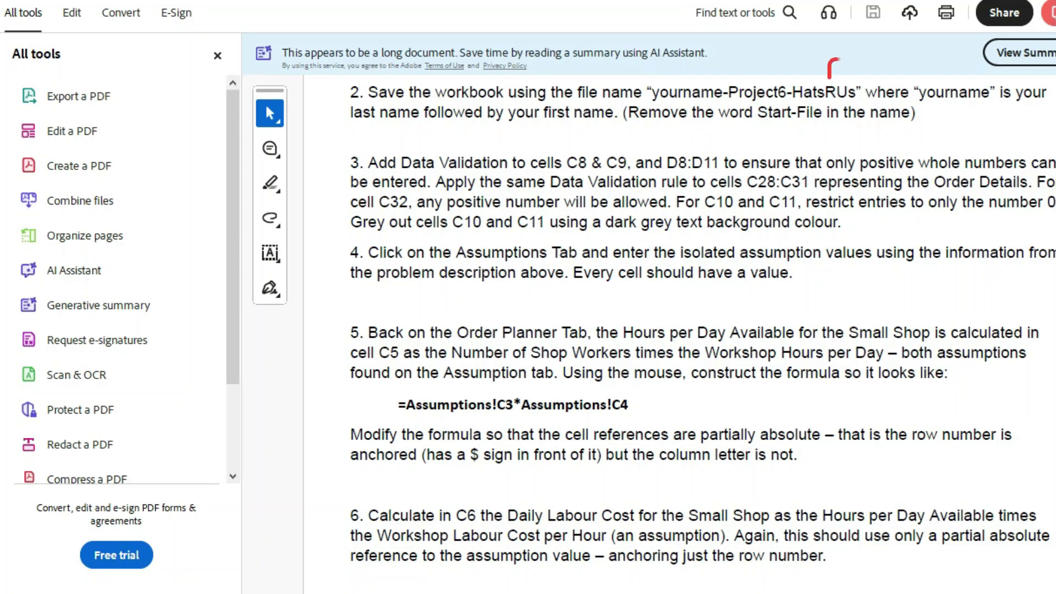
pyautogui.moveTo(491, 593)
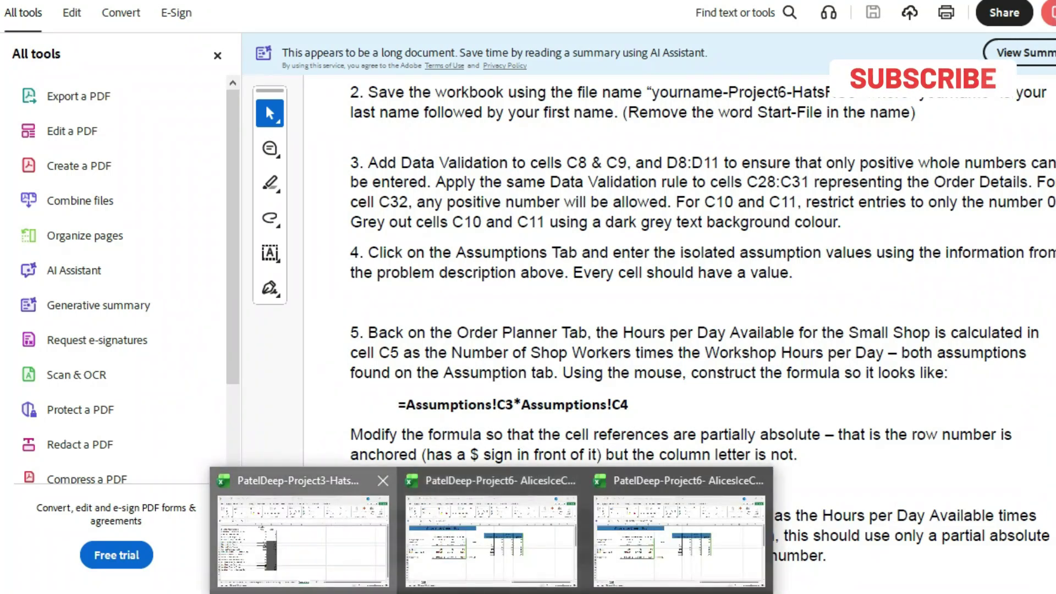
pyautogui.click(491, 539)
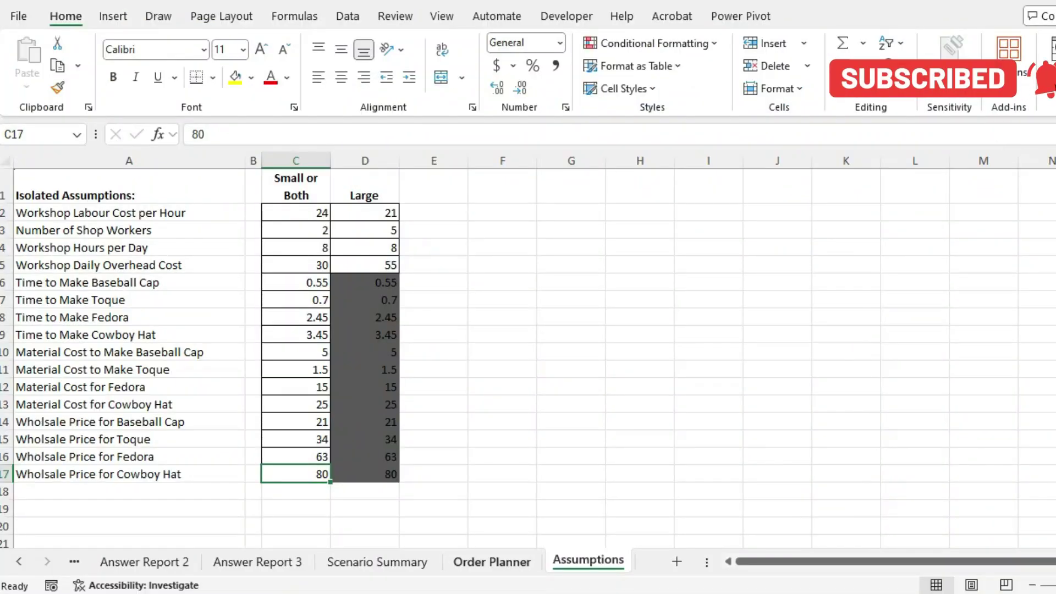
pyautogui.hotkey('ctrl', 'pageup')
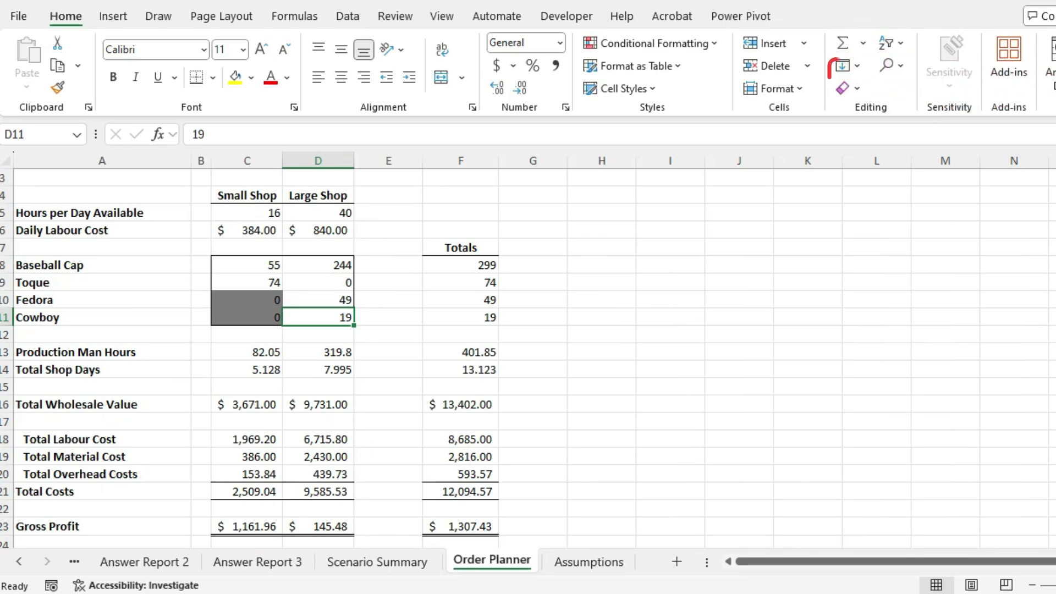
pyautogui.click(247, 213)
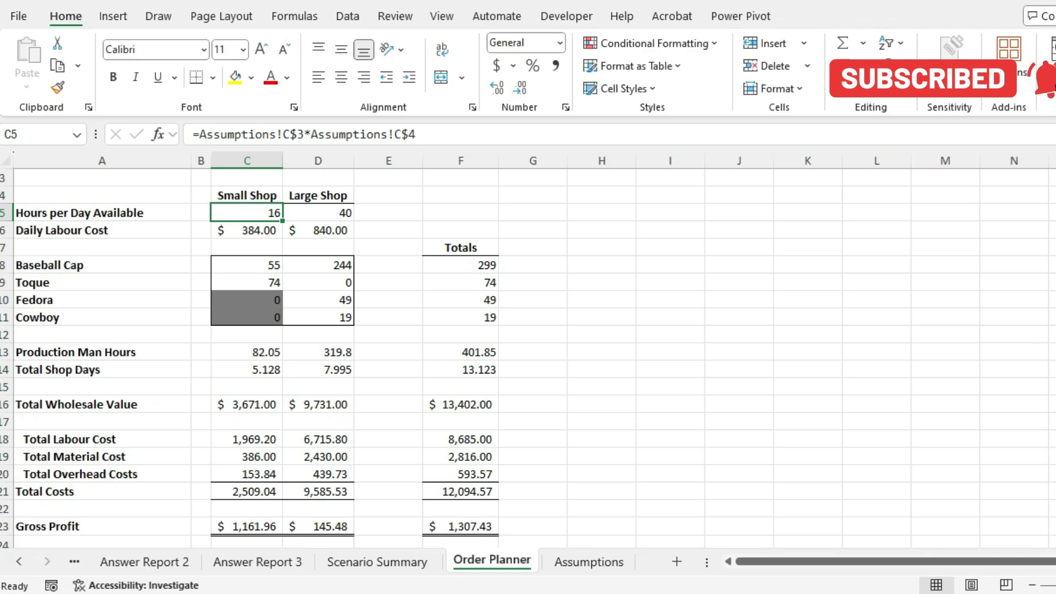
# Read instruction 6 in the PDF, inspect the Small Shop's Daily Labour Cost formula in Order Planner cell C6, and return to the PDF.
pyautogui.hotkey('alt', 'Tab')
pyautogui.scroll(-2, 702, 340)
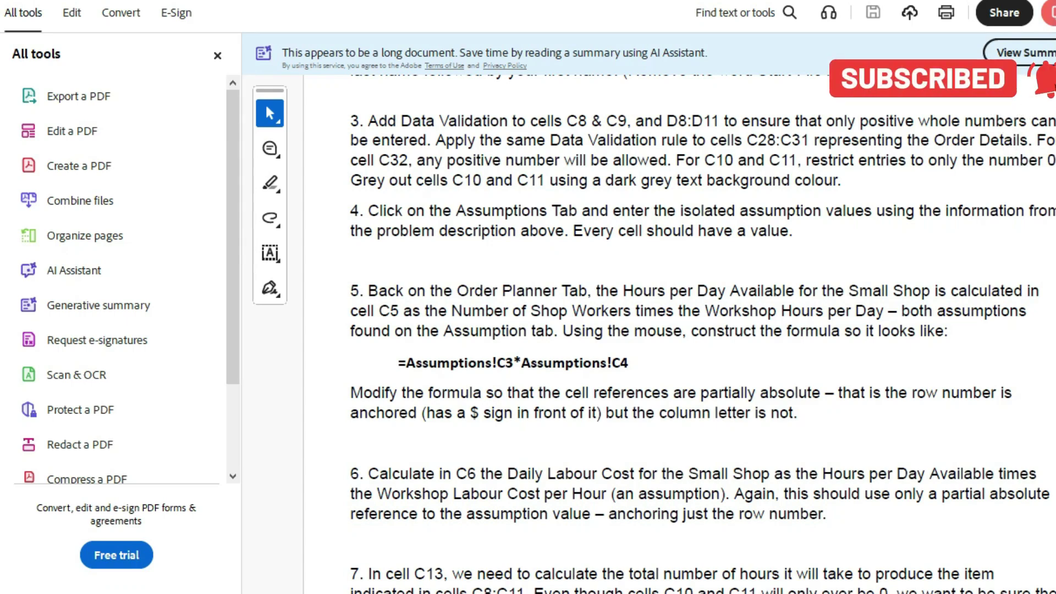
pyautogui.scroll(-3, 703, 334)
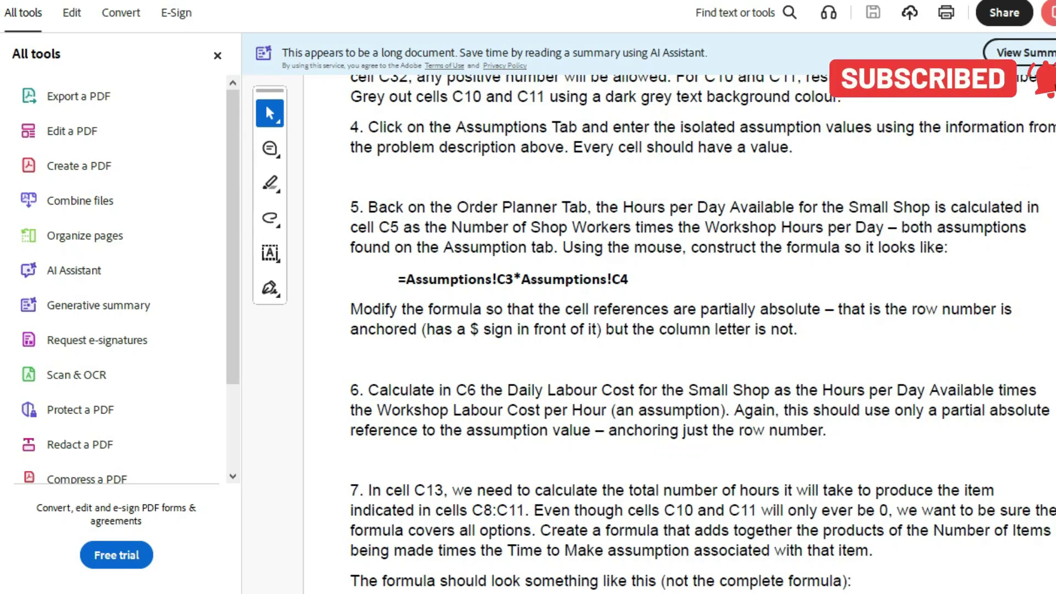
pyautogui.moveTo(493, 592)
pyautogui.click(494, 536)
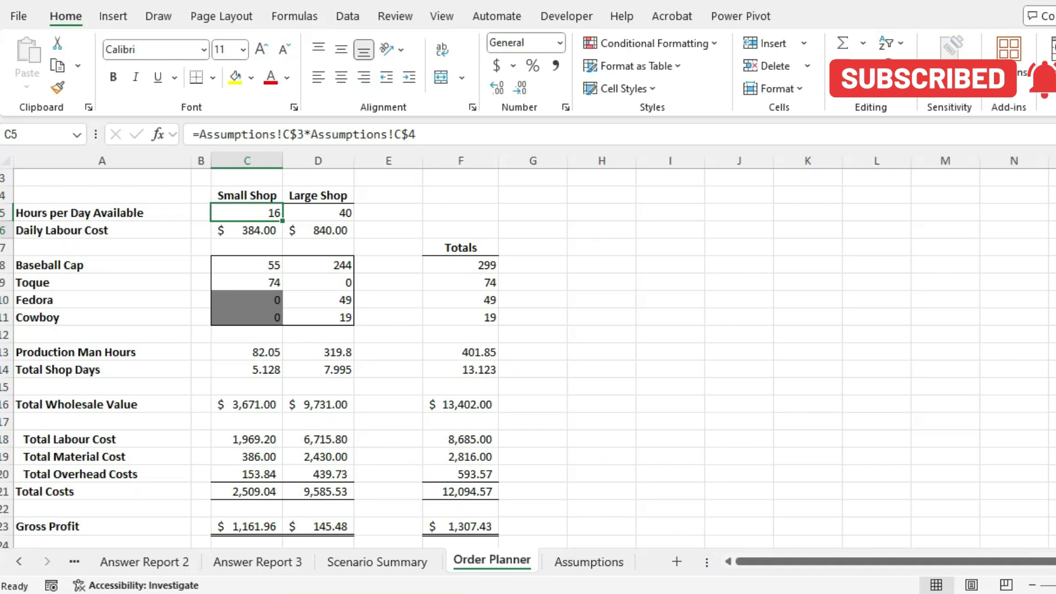
pyautogui.click(246, 230)
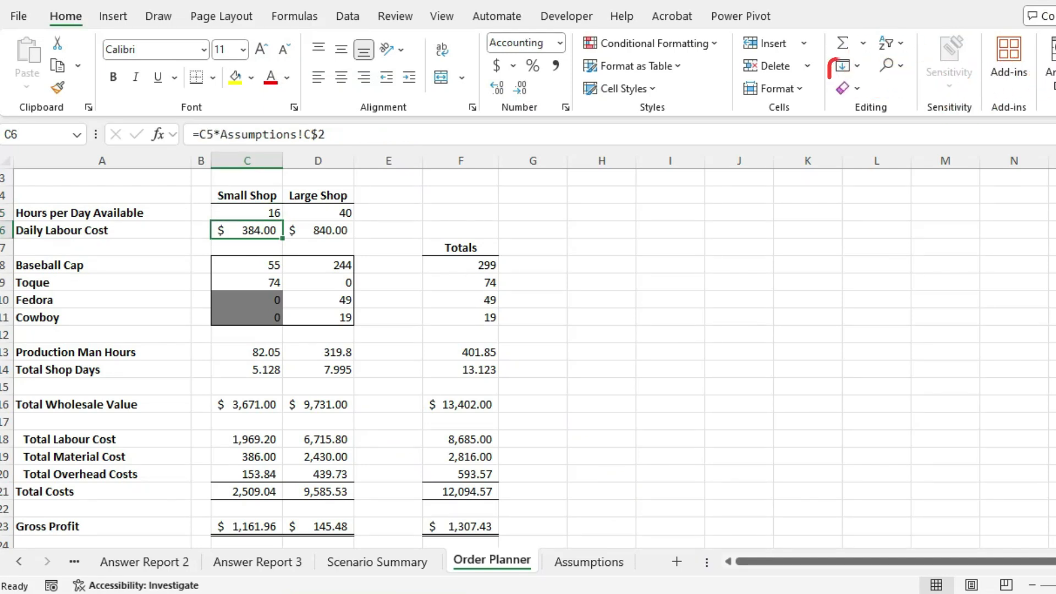
pyautogui.hotkey('alt', 'Tab')
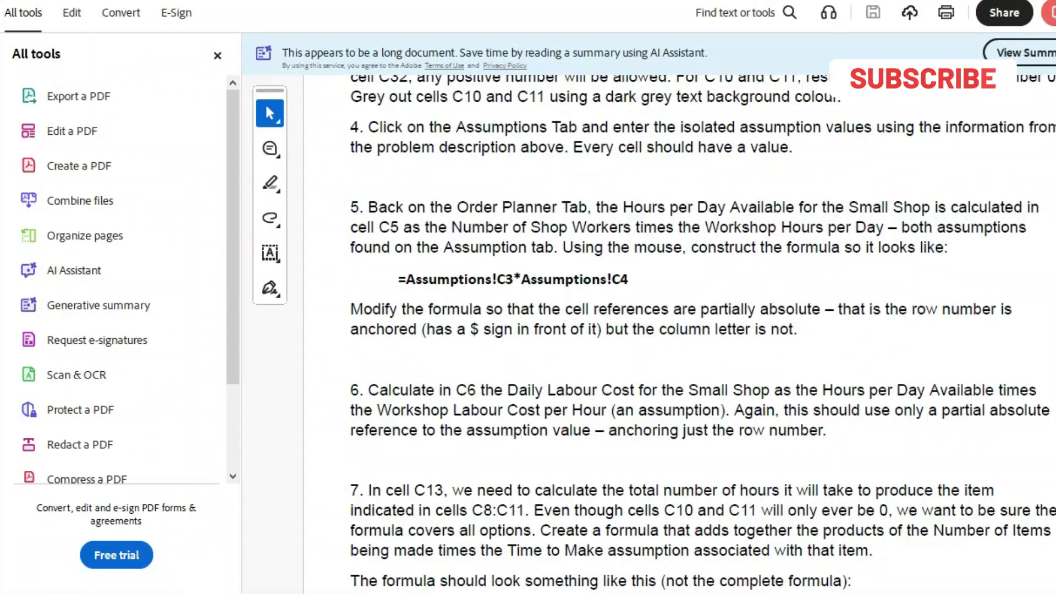
# Read instruction 7 in the PDF, inspect the Small Shop's Production Man Hours formula in Order Planner cell C13, and return to the PDF.
pyautogui.scroll(-3, 659, 275)
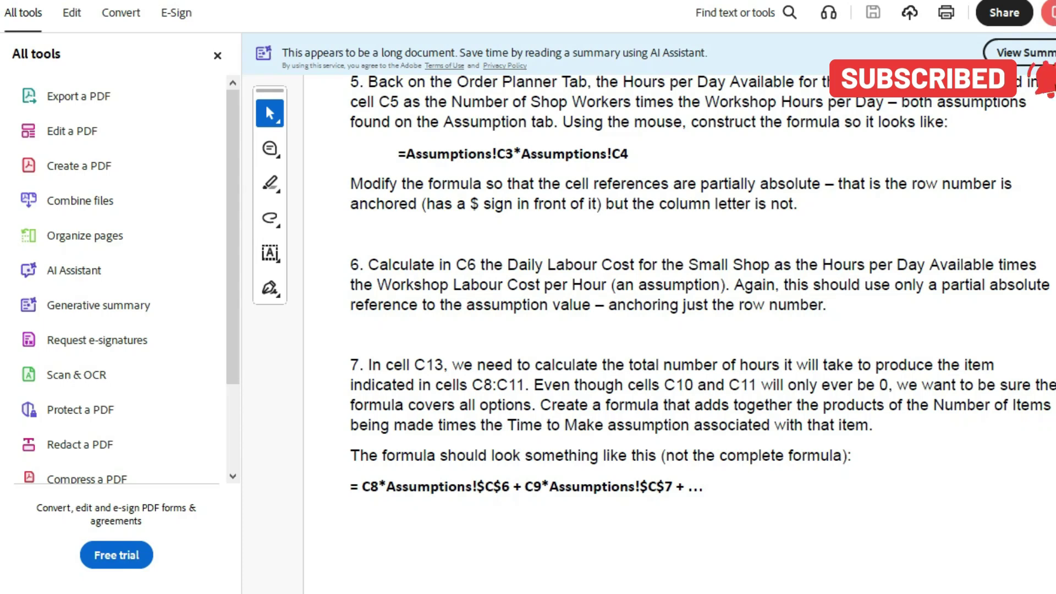
pyautogui.scroll(-1, 702, 285)
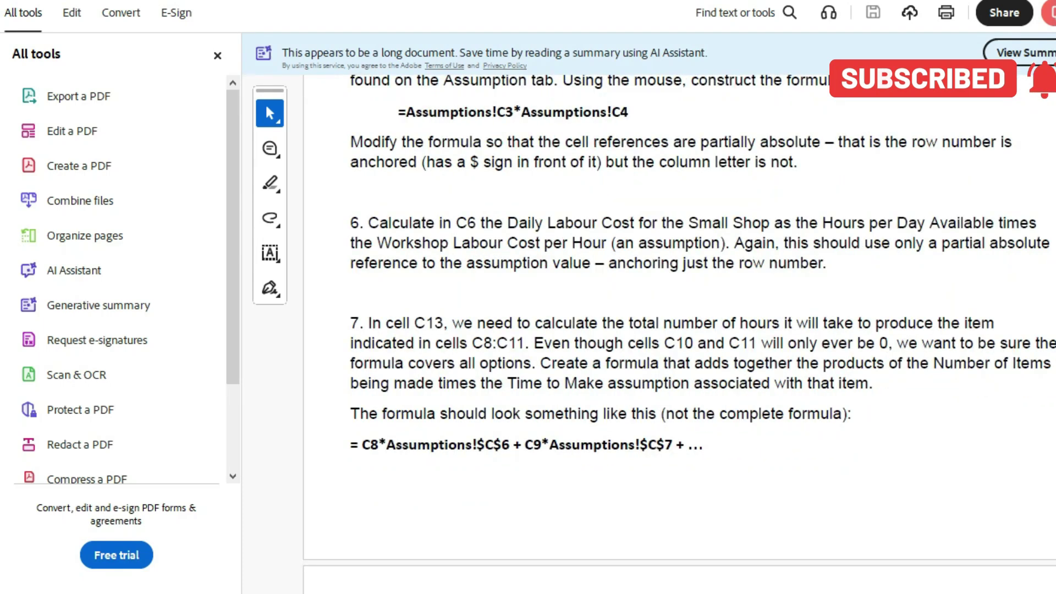
pyautogui.hotkey('alt', 'Tab')
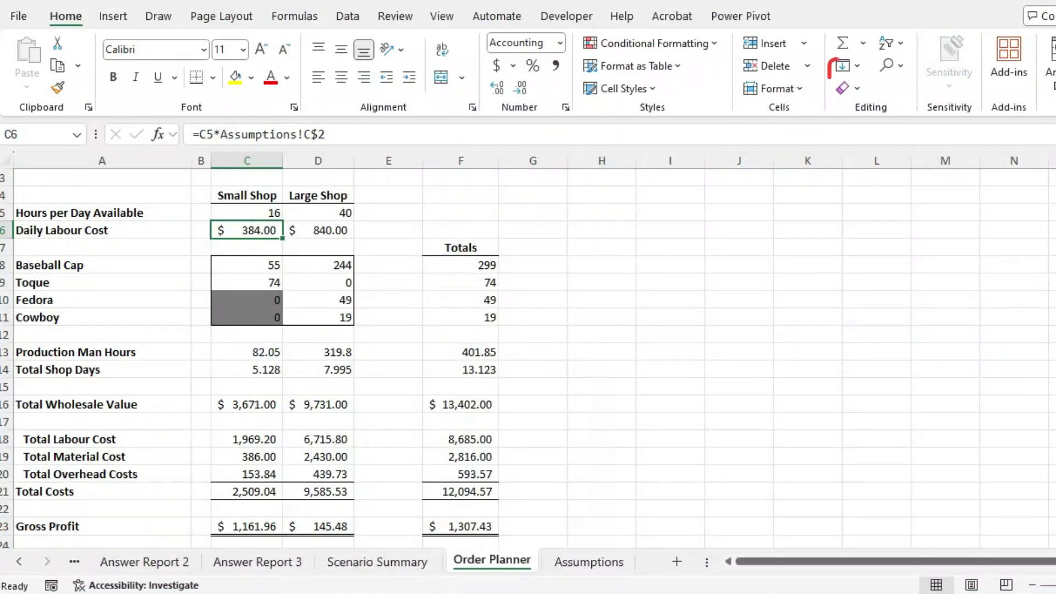
pyautogui.click(247, 351)
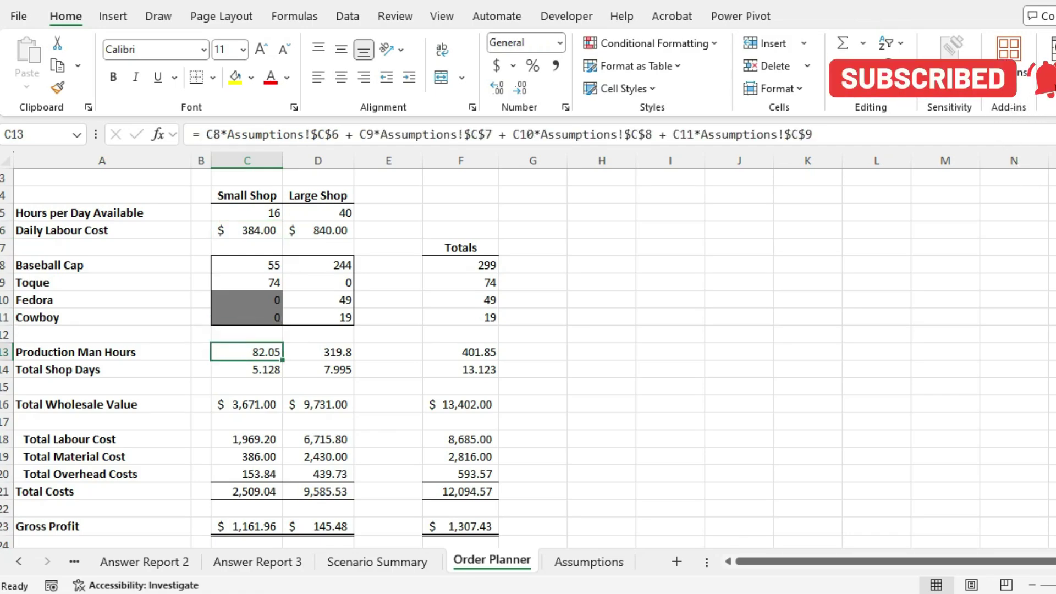
pyautogui.hotkey('alt', 'Tab')
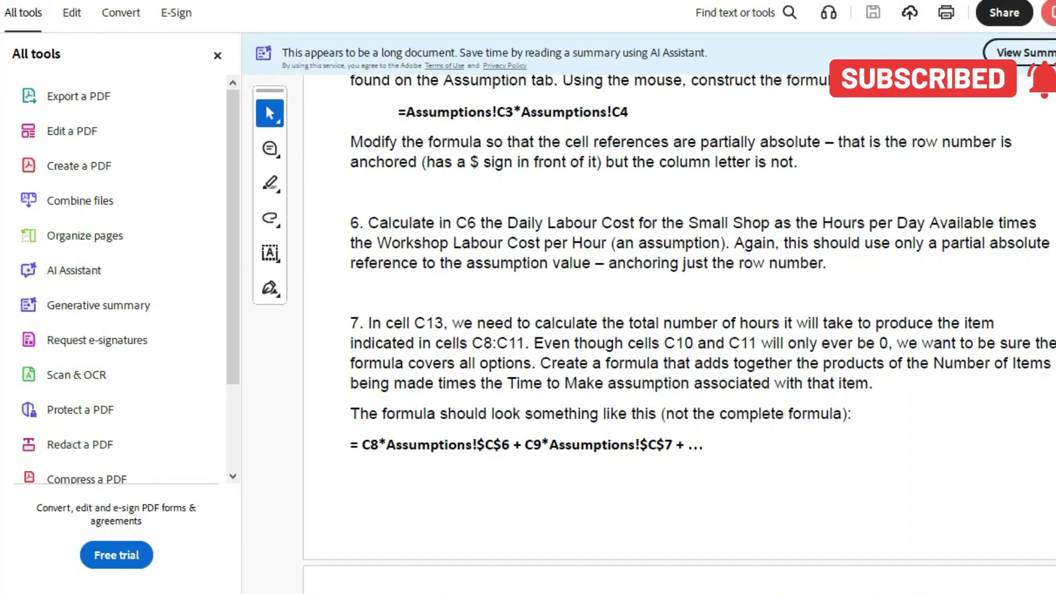
# Read instruction 8 in the PDF and inspect the Small Shop's Total Material Cost formula in Order Planner cell C19.
pyautogui.scroll(-5, 679, 330)
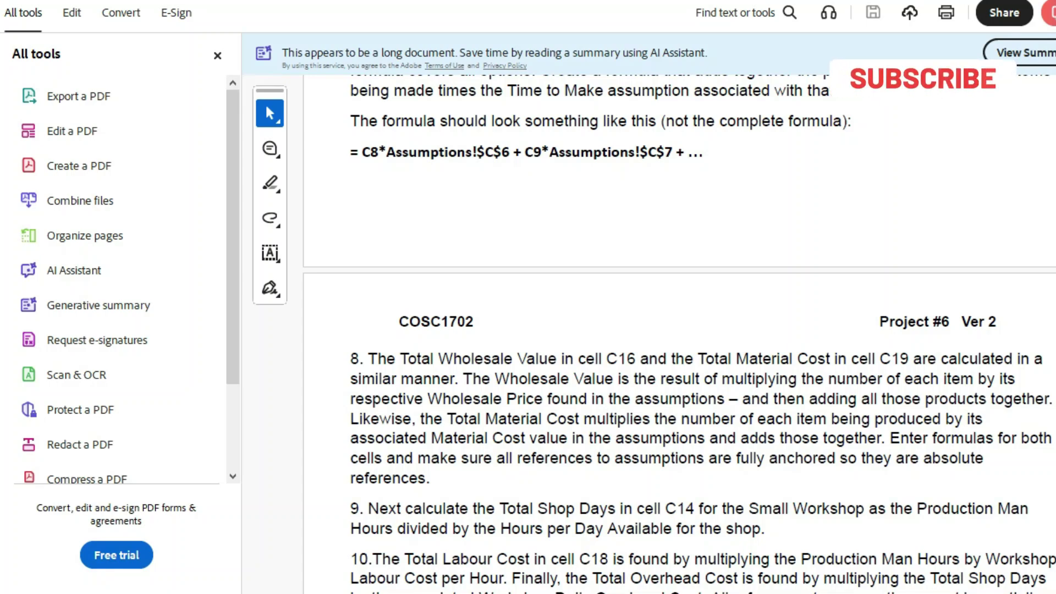
pyautogui.hotkey('alt', 'Tab')
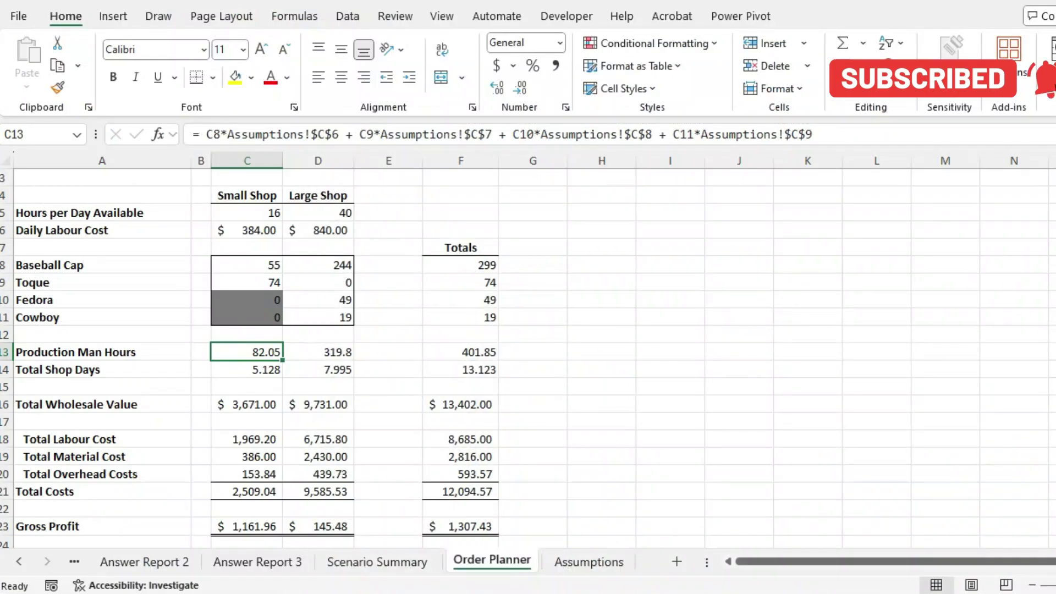
pyautogui.click(246, 456)
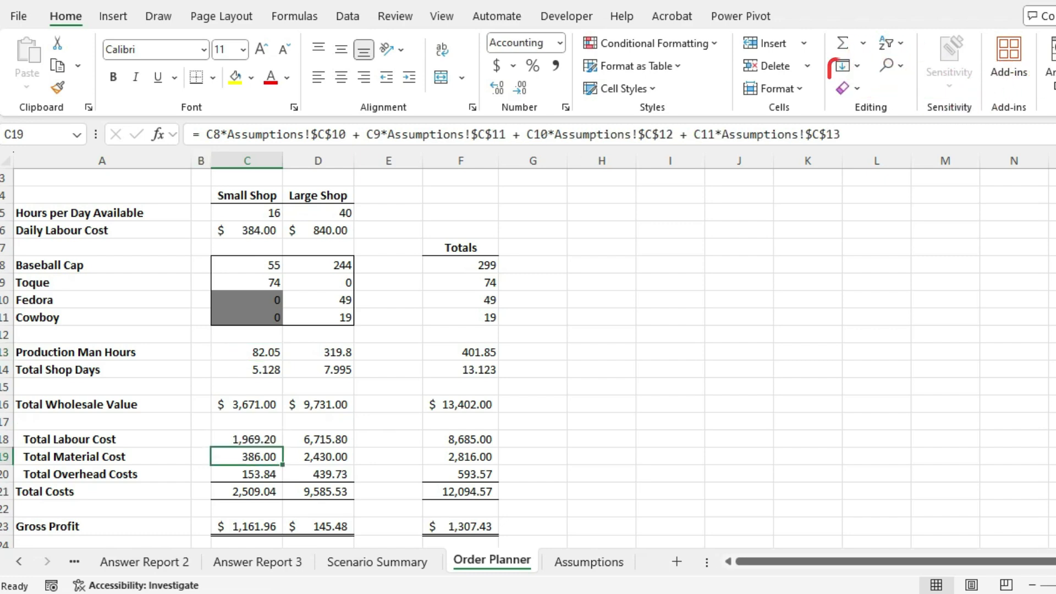
pyautogui.hotkey('alt', 'Tab')
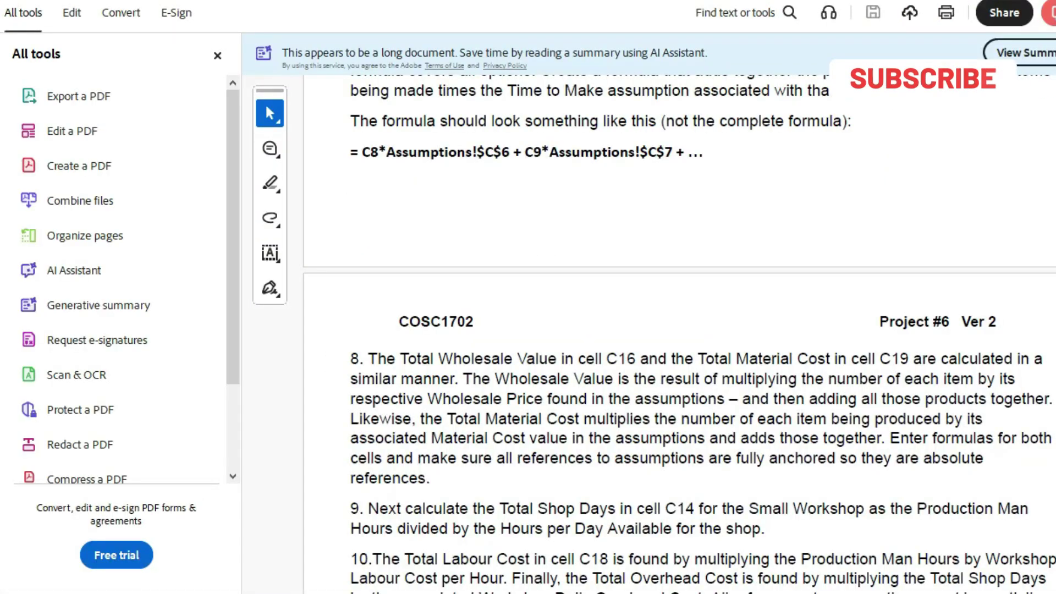
# Read instructions 9 to 11 and examine the sample Order Scheduling figure in the PDF.
pyautogui.scroll(-3, 679, 330)
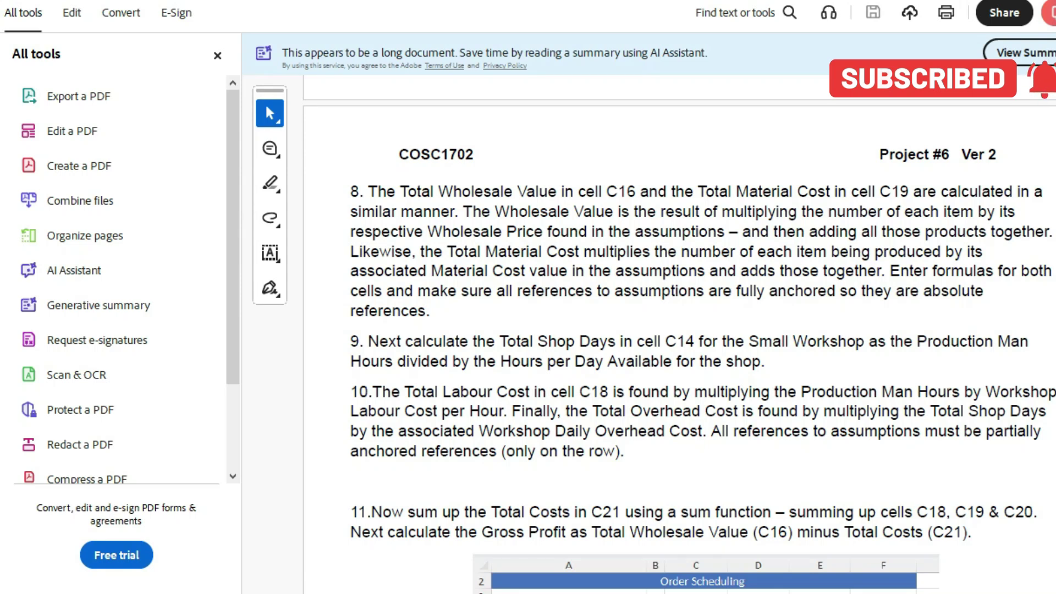
pyautogui.scroll(-2, 679, 330)
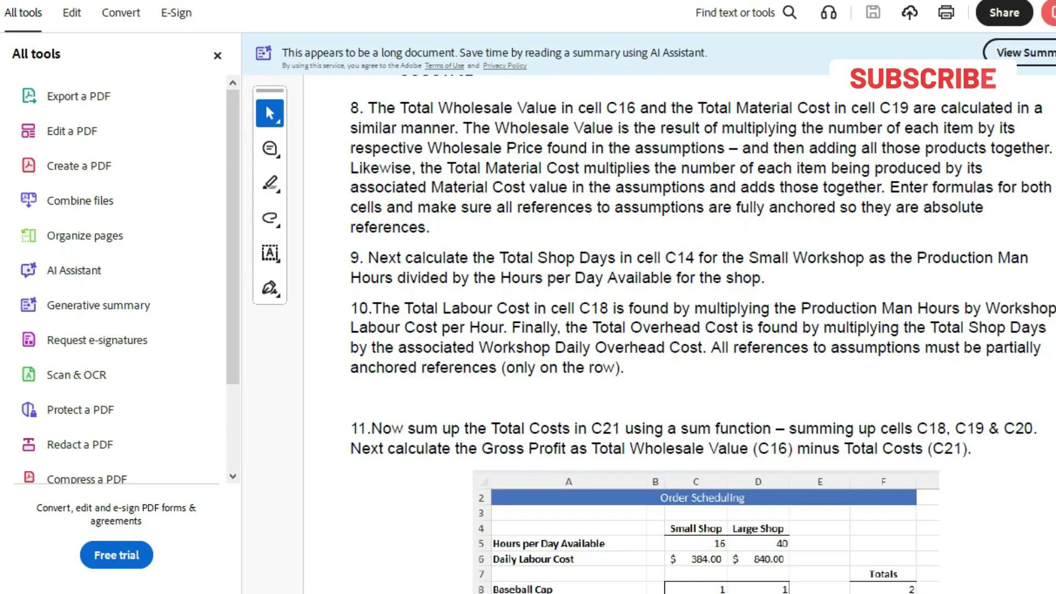
pyautogui.scroll(-5, 1001, 126)
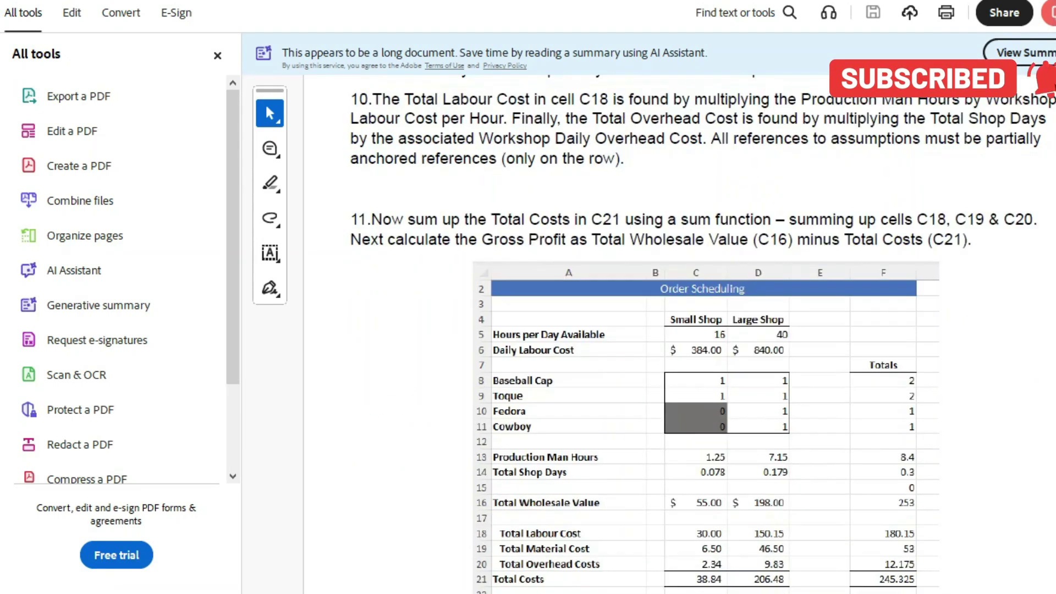
pyautogui.scroll(-4, 679, 330)
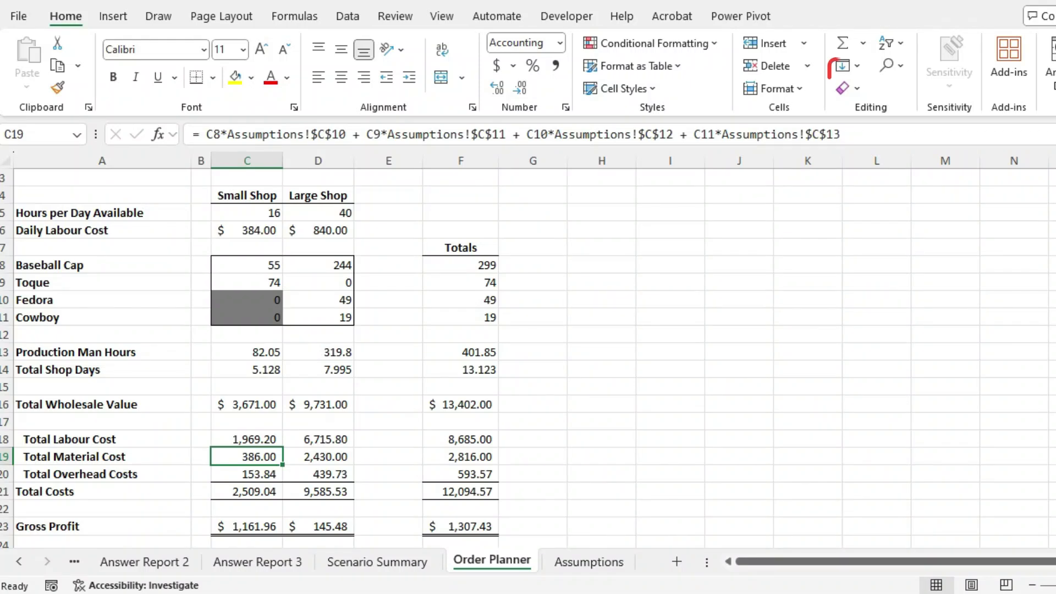
# Inspect the ordered hat quantities in the Order Details cells C28:C31 on the Order Planner sheet.
pyautogui.scroll(-4, 528, 358)
pyautogui.click(247, 406)
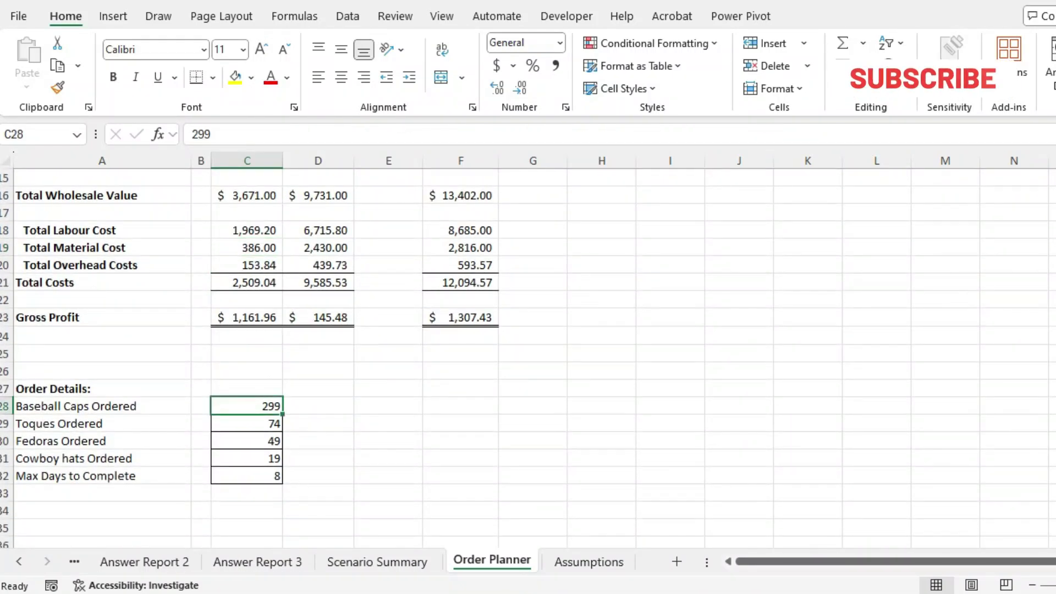
pyautogui.press('Down')
pyautogui.press('Down')
pyautogui.press('Down')
pyautogui.press('Down')
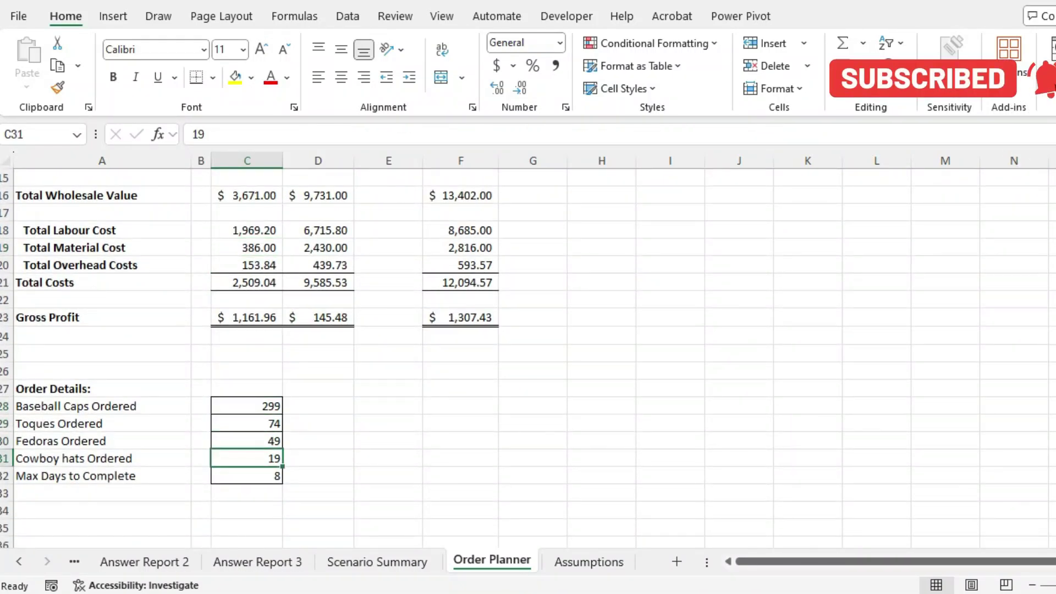
# Inspect the Order Planner's Gross Profit, cost and Total Wholesale Value formulas for the shops and the Totals column.
pyautogui.click(246, 317)
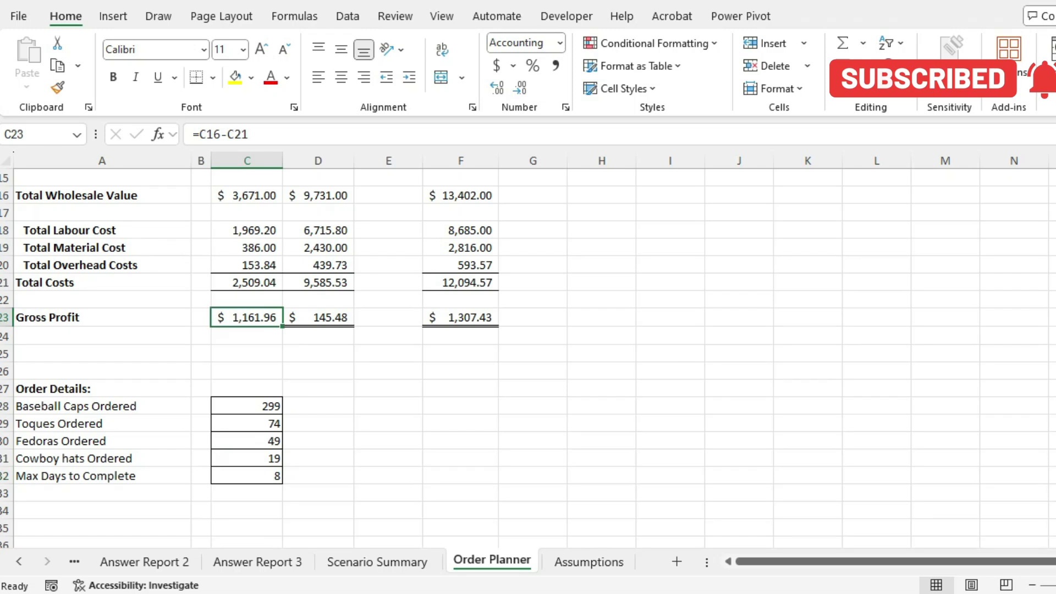
pyautogui.click(460, 317)
pyautogui.click(460, 265)
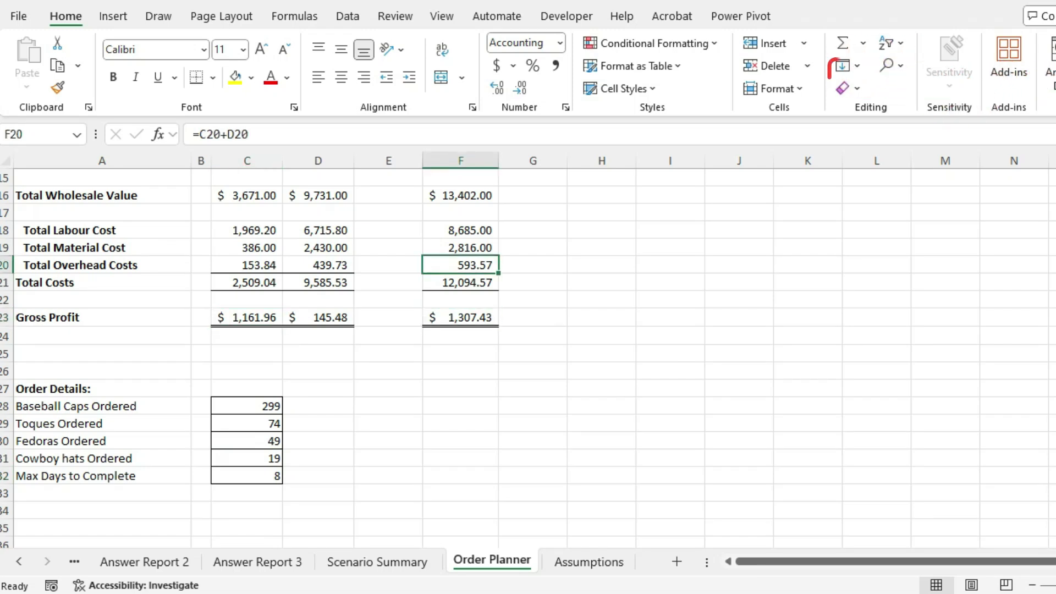
pyautogui.click(460, 248)
pyautogui.click(461, 230)
pyautogui.click(317, 230)
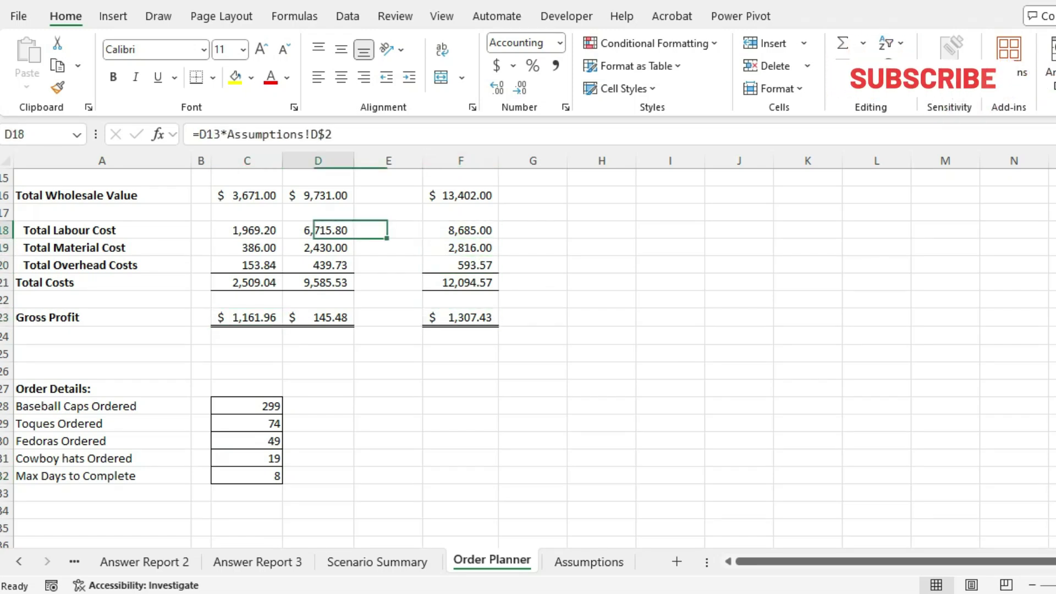
pyautogui.click(318, 264)
pyautogui.click(317, 247)
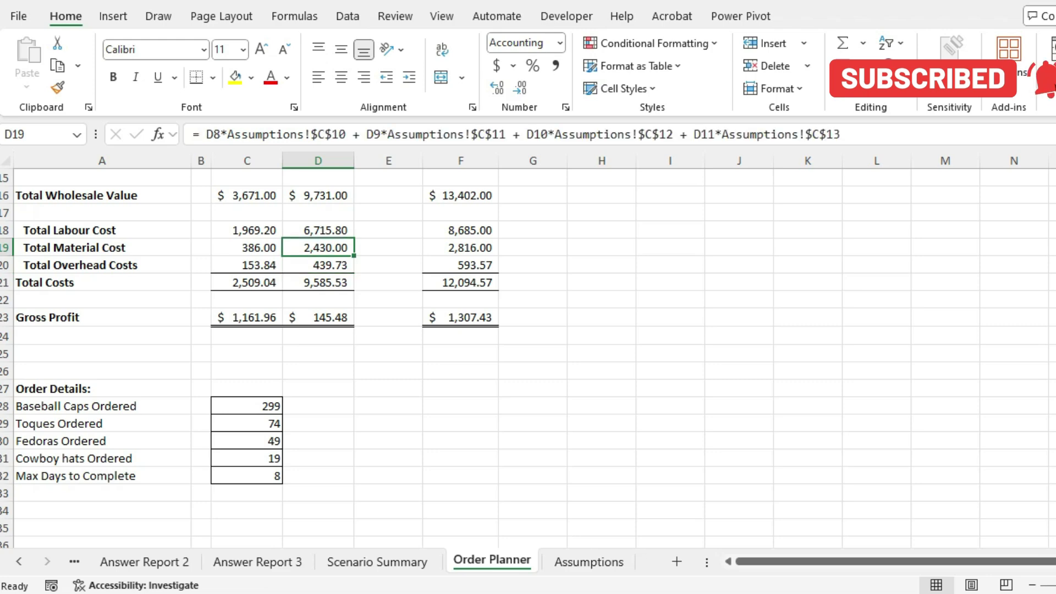
pyautogui.click(247, 195)
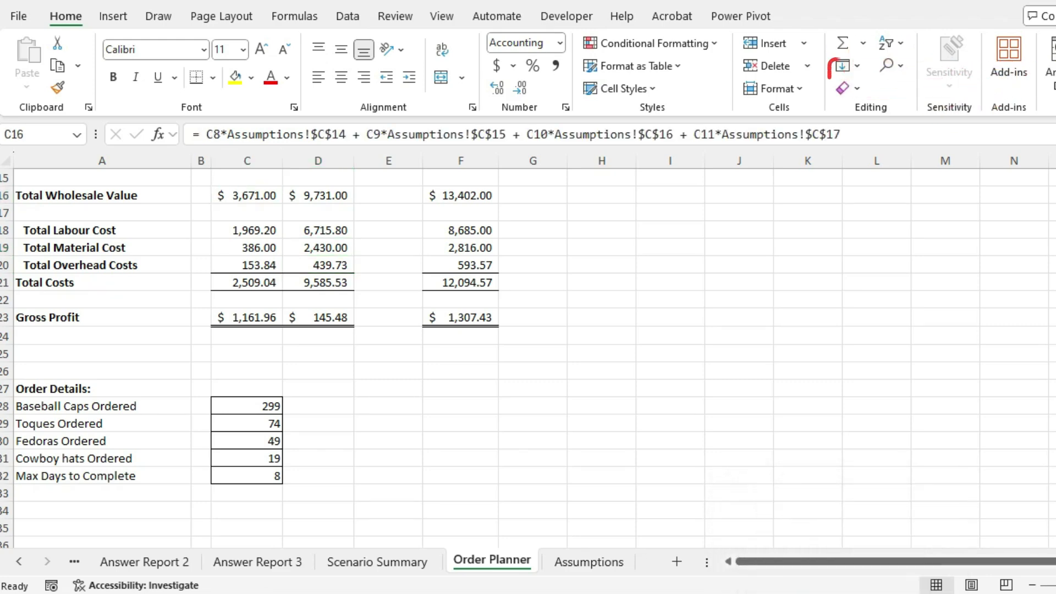
# Read instructions 12 to 15 in the PDF, including the table detailing the three order plans.
pyautogui.hotkey('alt', 'Tab')
pyautogui.scroll(-5, 680, 334)
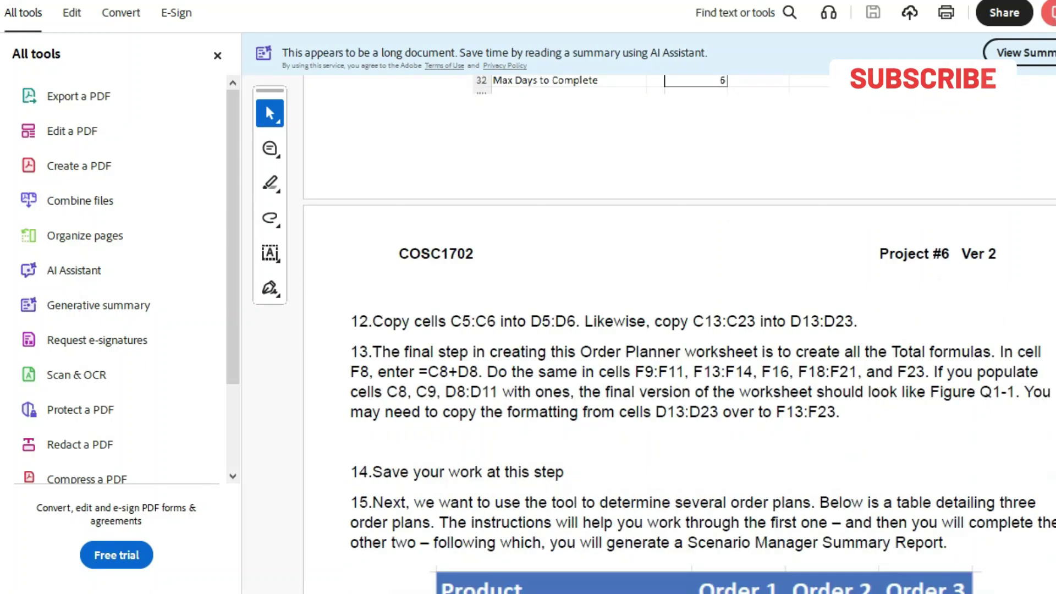
pyautogui.scroll(-2, 676, 330)
pyautogui.scroll(-3, 679, 335)
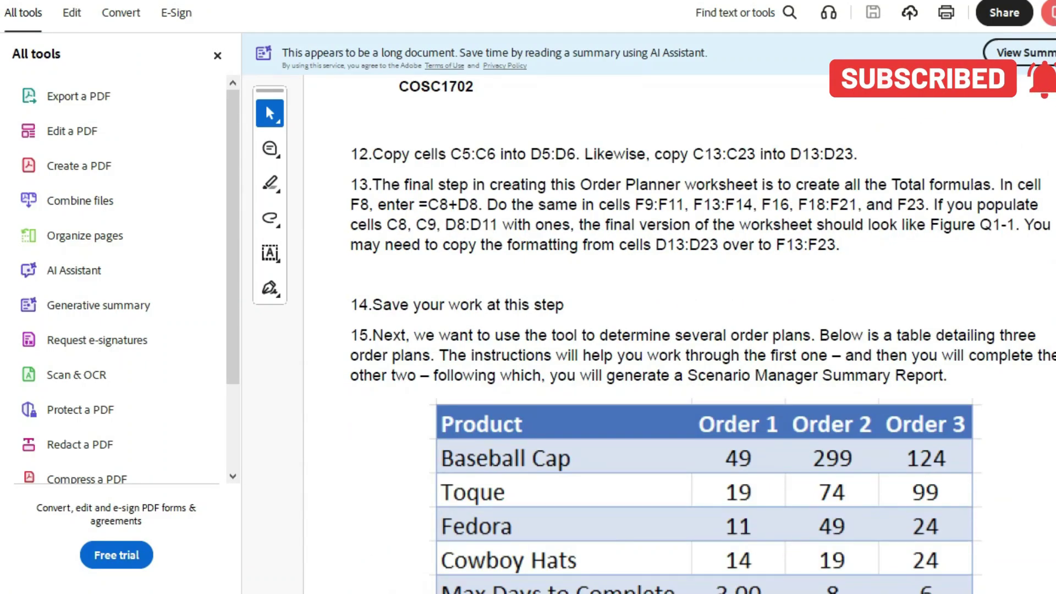
pyautogui.scroll(-1, 702, 315)
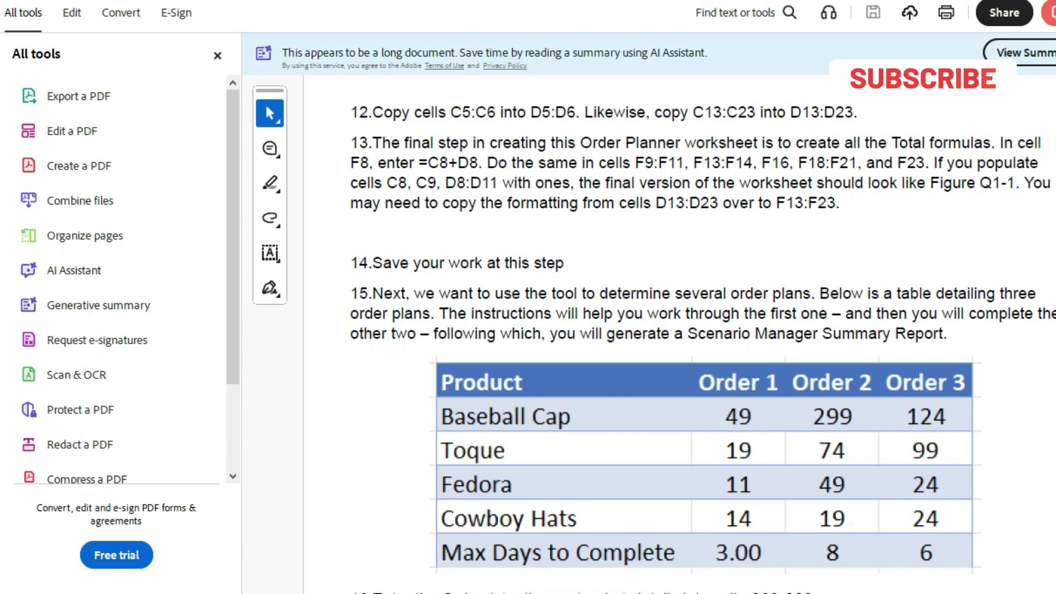
# Switch to the Excel workbook and inspect the Totals formulas in Order Planner cells F8:F11 and F14.
pyautogui.hotkey('alt', 'Tab')
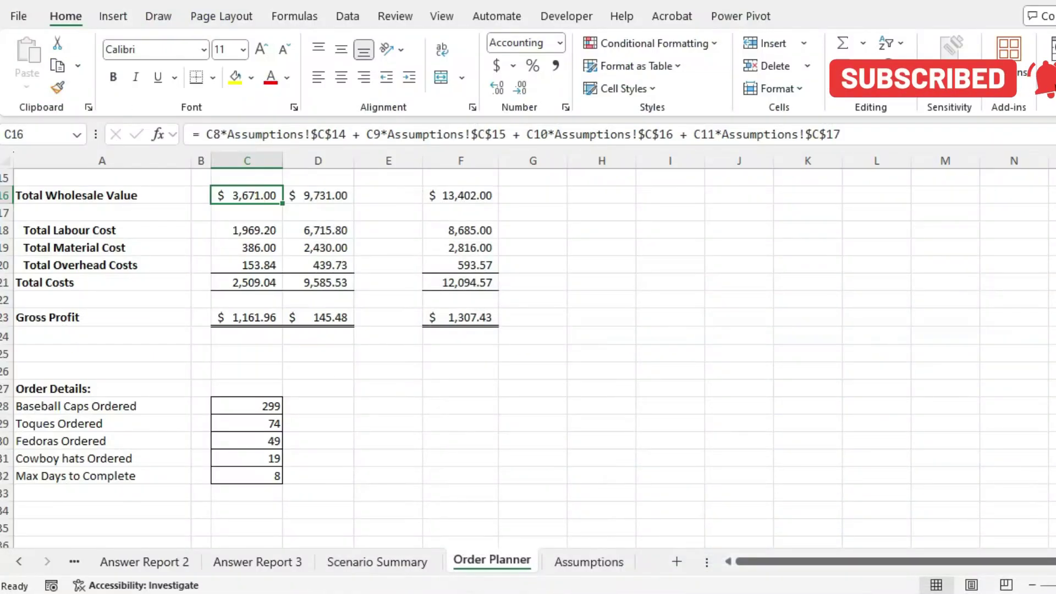
pyautogui.scroll(5, 385, 352)
pyautogui.click(461, 311)
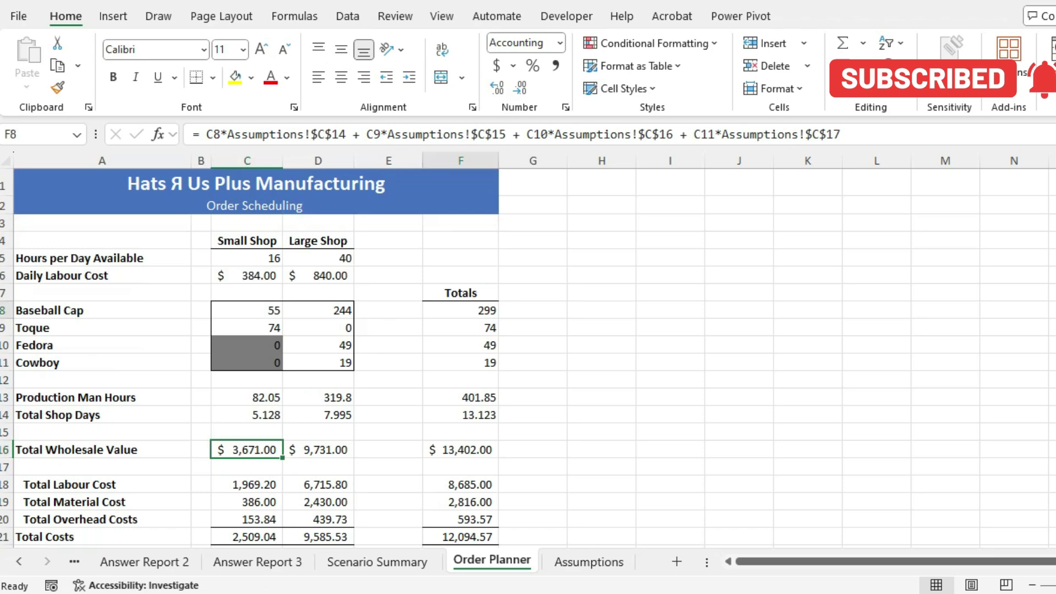
pyautogui.click(461, 329)
pyautogui.click(461, 346)
pyautogui.press('Down')
pyautogui.press('Down')
pyautogui.press('Down')
pyautogui.press('Down')
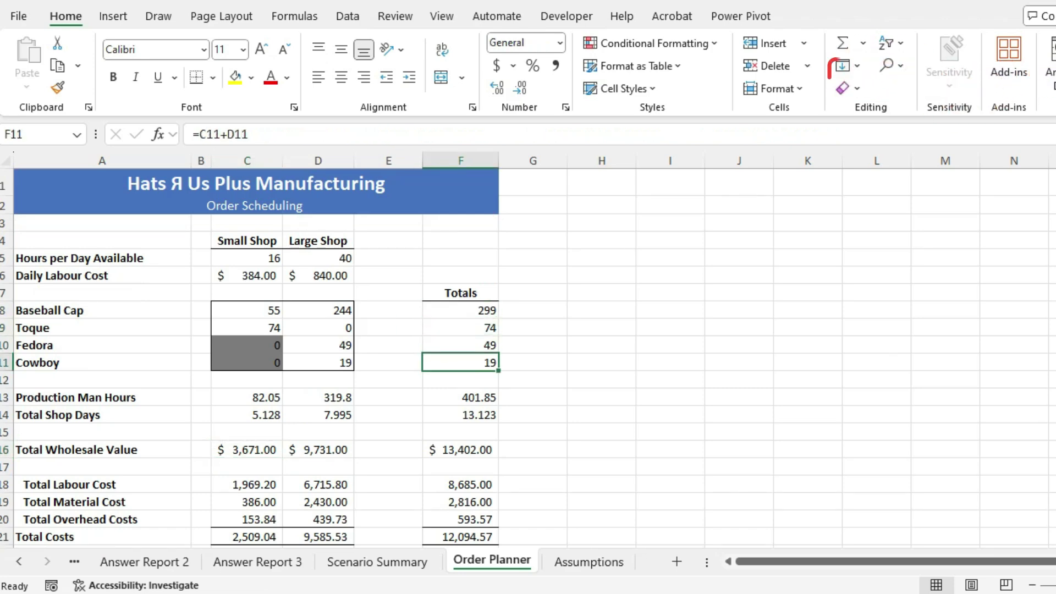
pyautogui.click(460, 415)
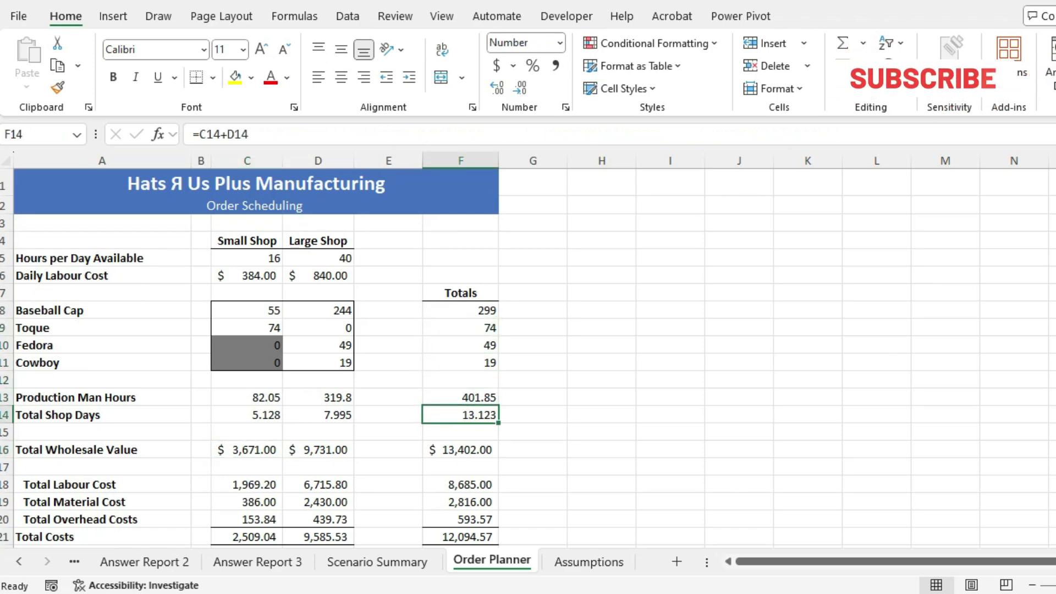
# Inspect the Totals formulas for wholesale value, costs and gross profit in Order Planner cells F16:F23.
pyautogui.scroll(-2, 385, 352)
pyautogui.click(461, 345)
pyautogui.press('Down')
pyautogui.press('Down')
pyautogui.press('Down')
pyautogui.press('Down')
pyautogui.press('Down')
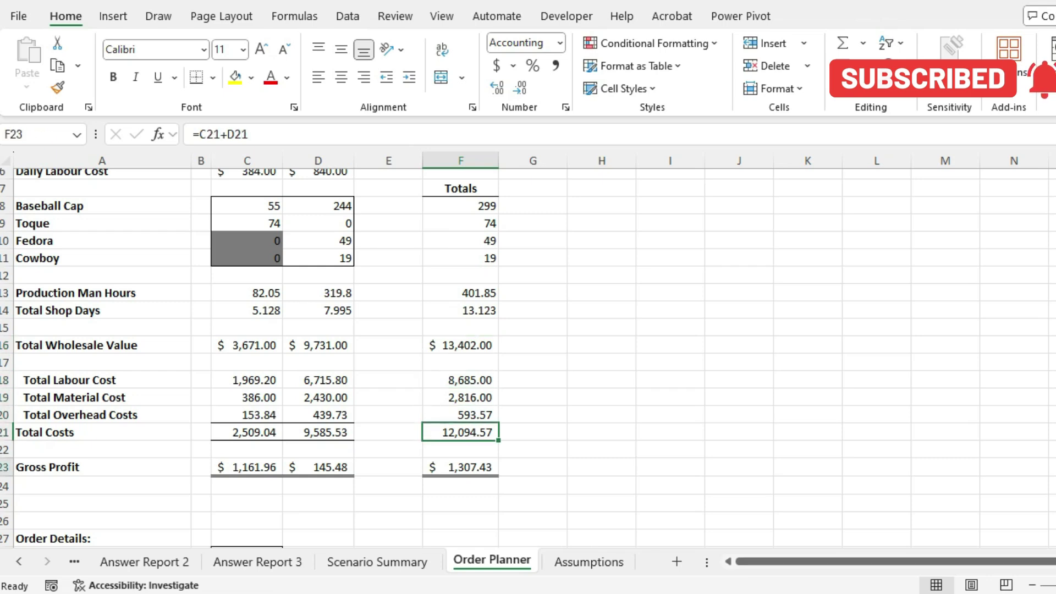
pyautogui.click(461, 467)
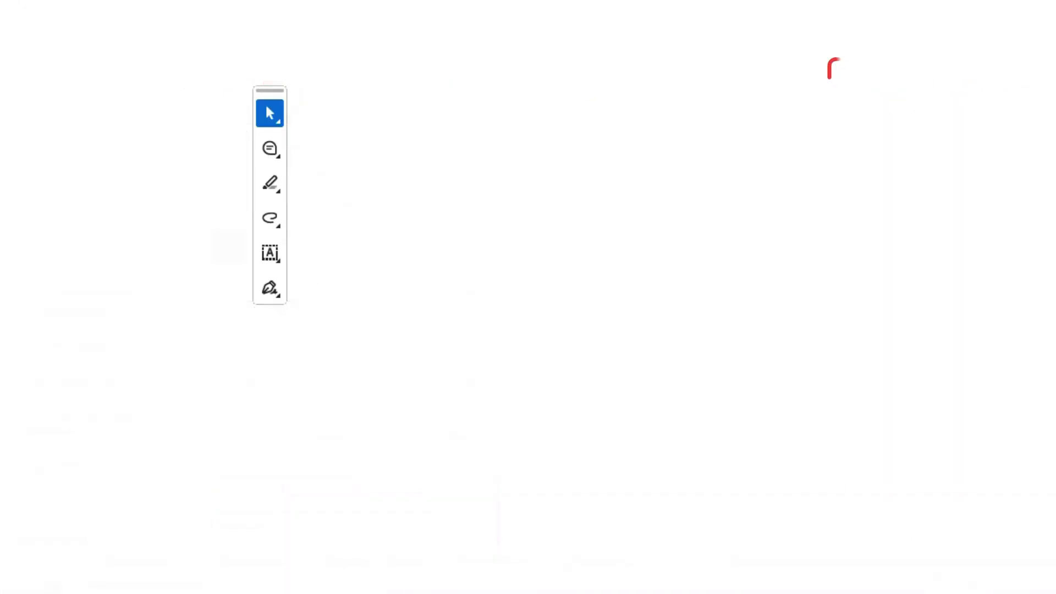
# Read instructions 15 to 18 in the PDF and view the Order Details cells C28:C32 on the Order Planner sheet.
pyautogui.scroll(-3, 698, 308)
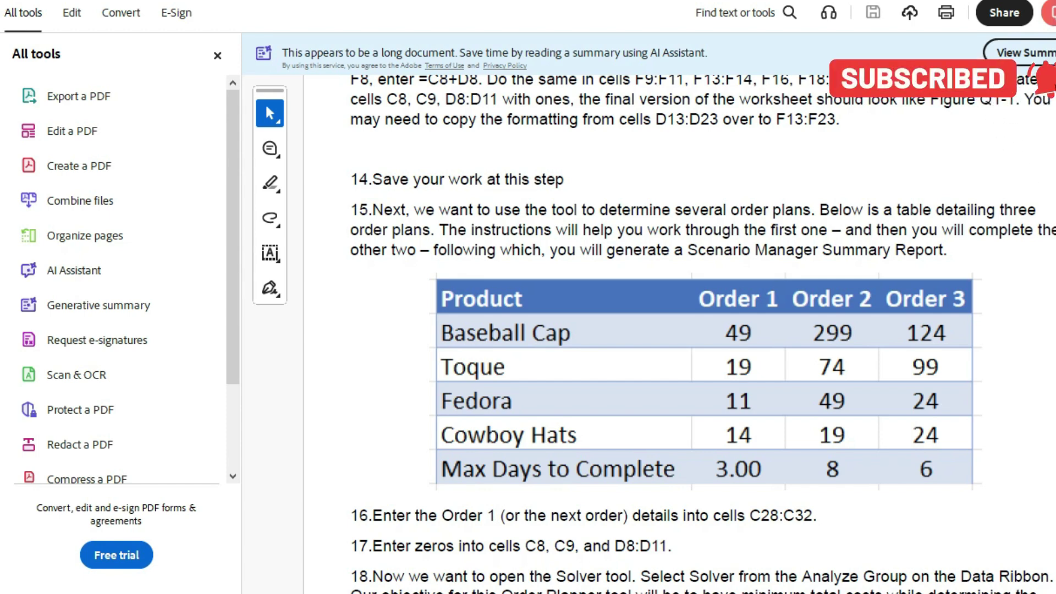
pyautogui.scroll(-3, 726, 285)
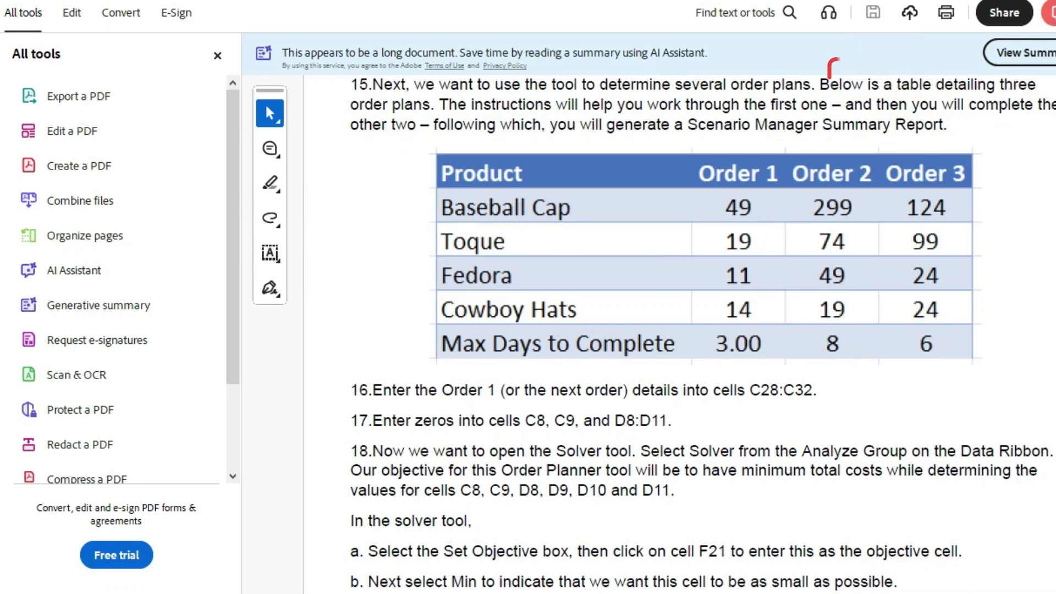
pyautogui.scroll(-3, 703, 324)
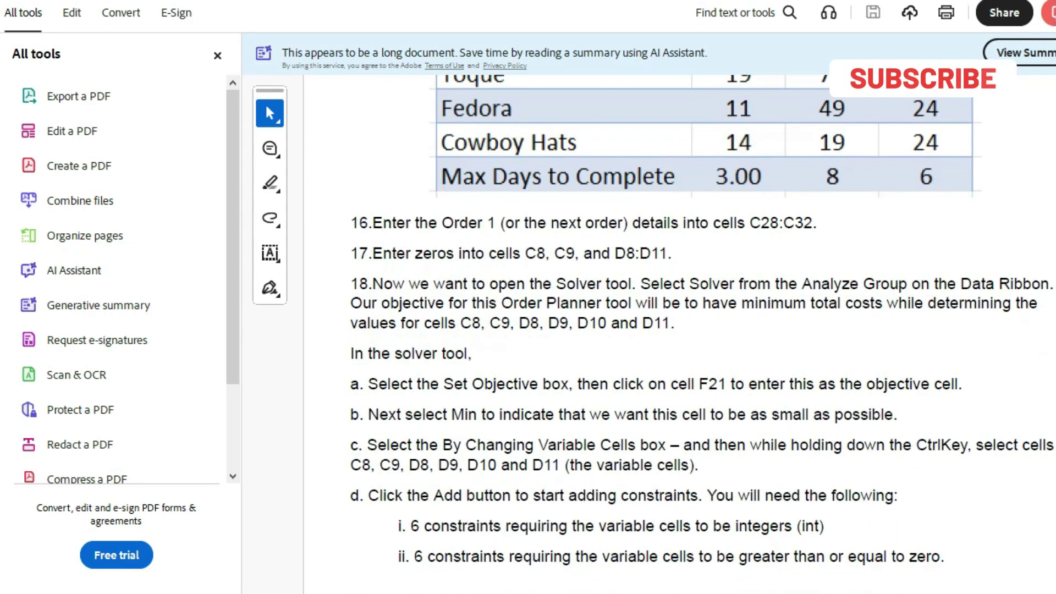
pyautogui.scroll(-2, 649, 329)
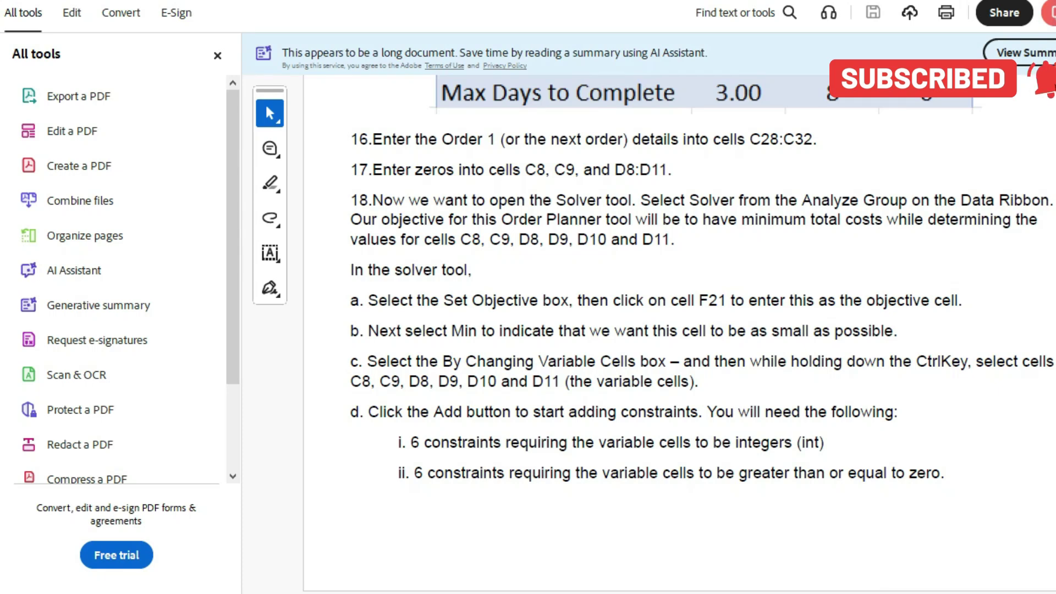
pyautogui.hotkey('alt', 'Tab')
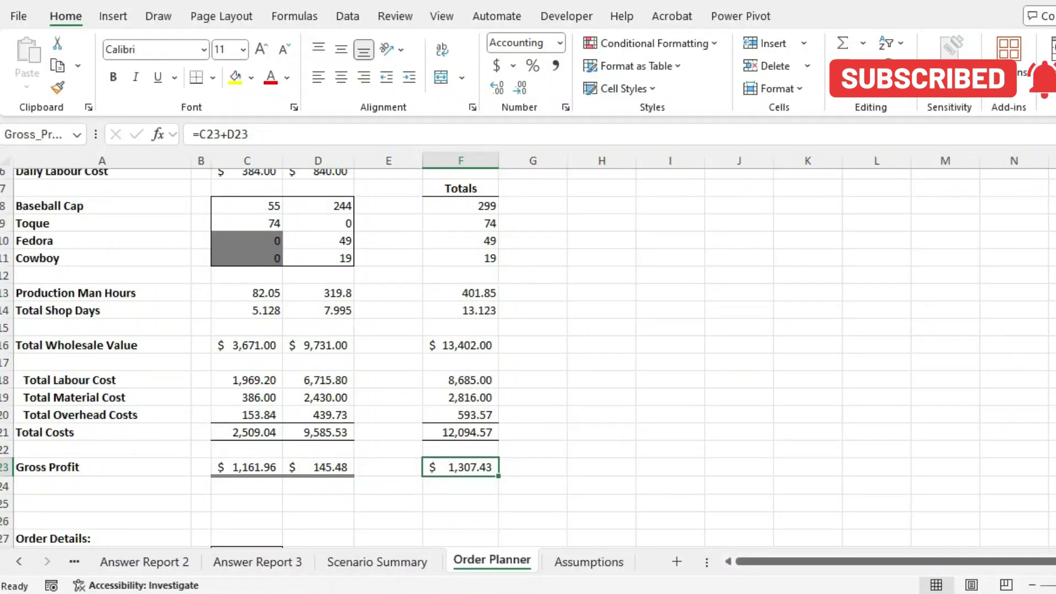
pyautogui.scroll(-5, 528, 352)
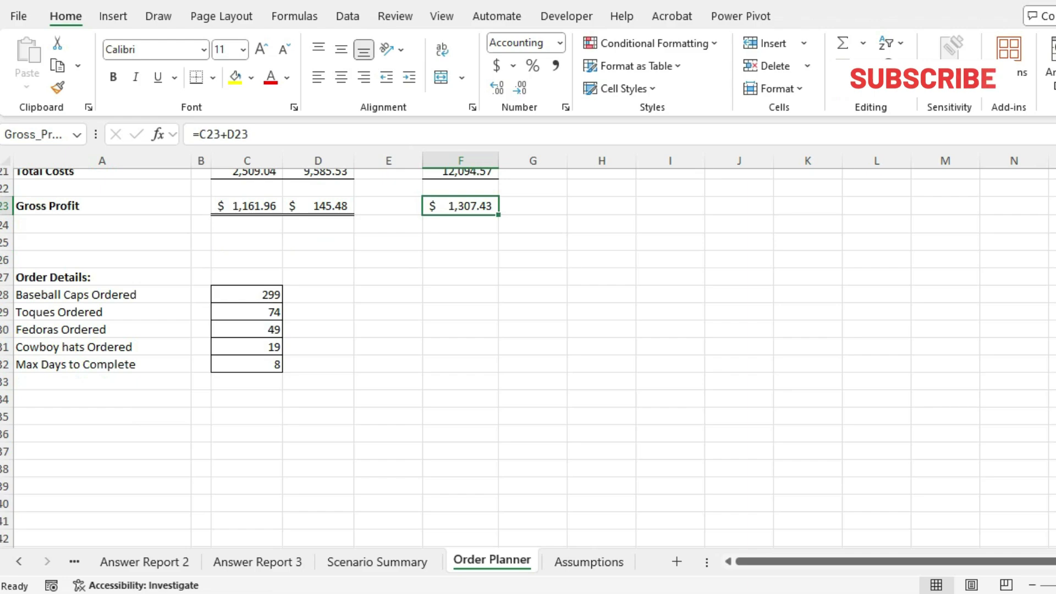
# Switch to the PDF and read instructions 18 to 25, covering Solver constraints, scenarios, cell names and the final workbook tabs.
pyautogui.hotkey('alt', 'Tab')
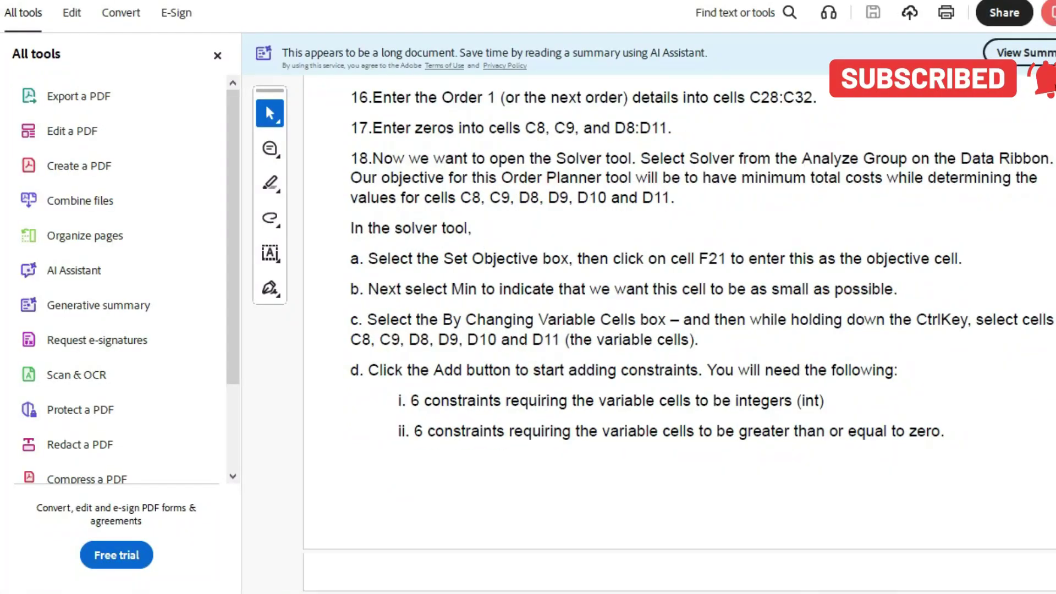
pyautogui.scroll(-4, 649, 330)
pyautogui.scroll(-8, 649, 330)
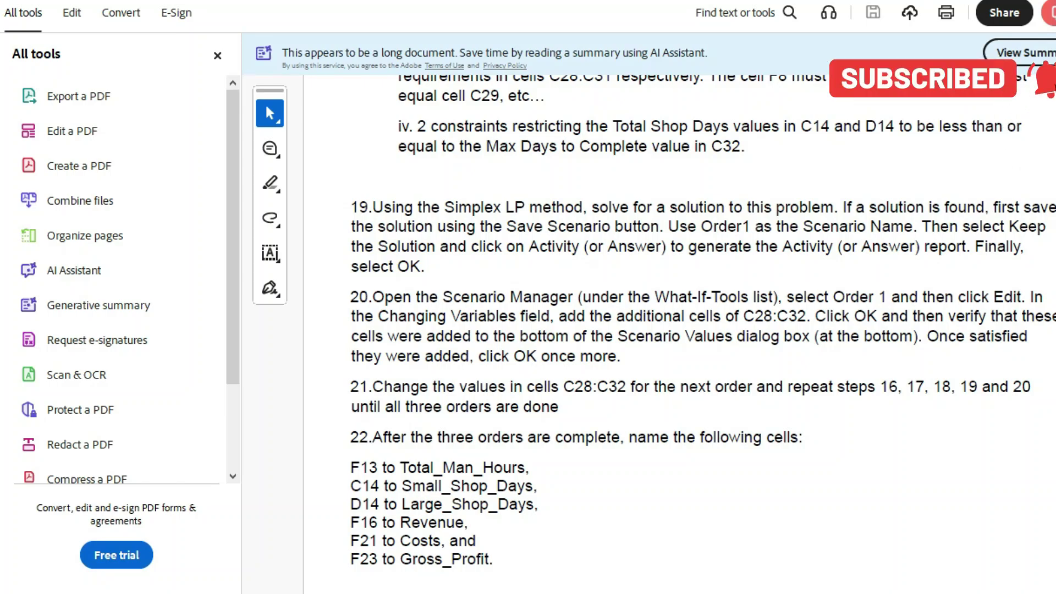
pyautogui.scroll(-5, 703, 304)
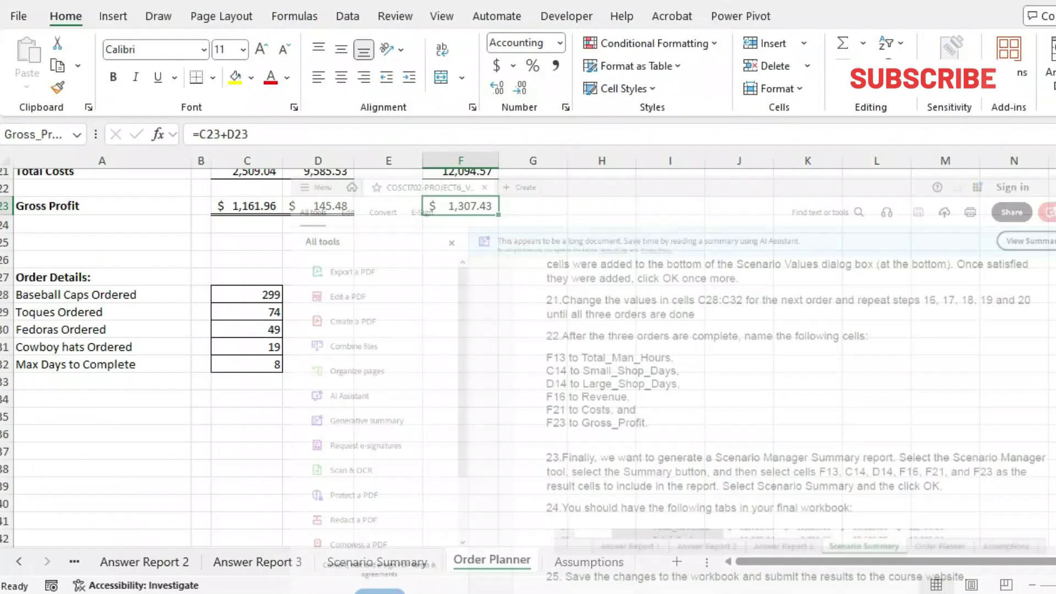
# Return to the Order Planner sheet and check the defined name of cell F13 against the workbook's list of names.
pyautogui.scroll(7, 352, 352)
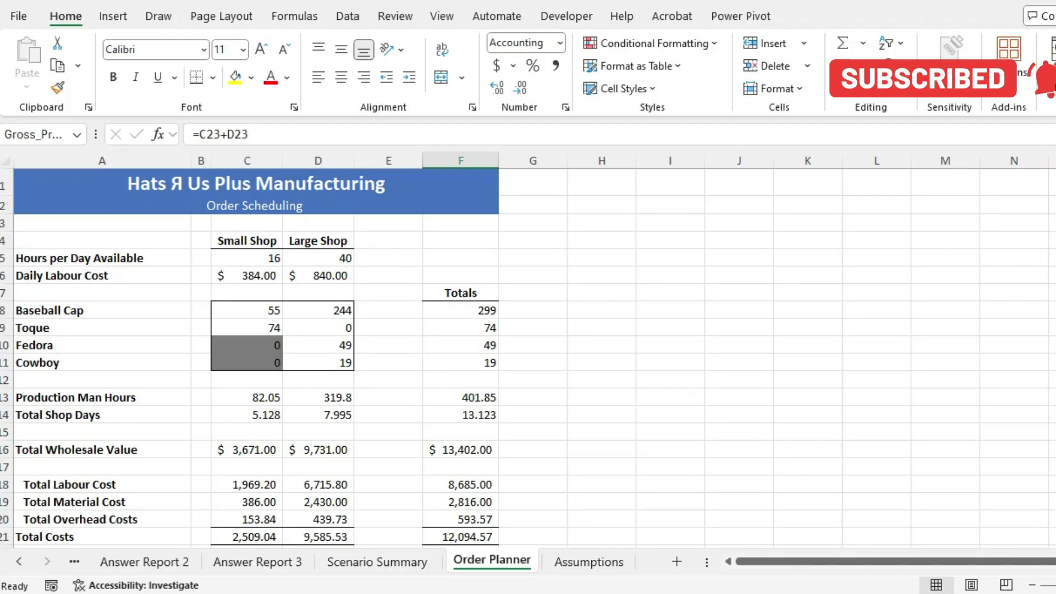
pyautogui.scroll(-1, 352, 351)
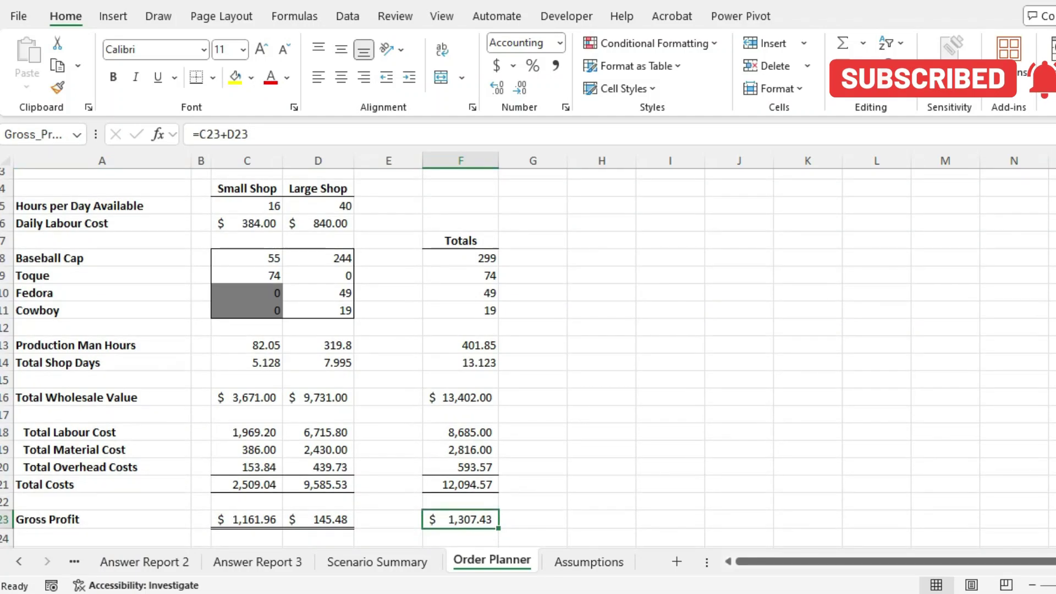
pyautogui.press('Up')
pyautogui.press('Up')
pyautogui.press('Up')
pyautogui.press('Up')
pyautogui.press('Up')
pyautogui.press('Up')
pyautogui.press('Up')
pyautogui.press('Up')
pyautogui.press('Up')
pyautogui.press('Up')
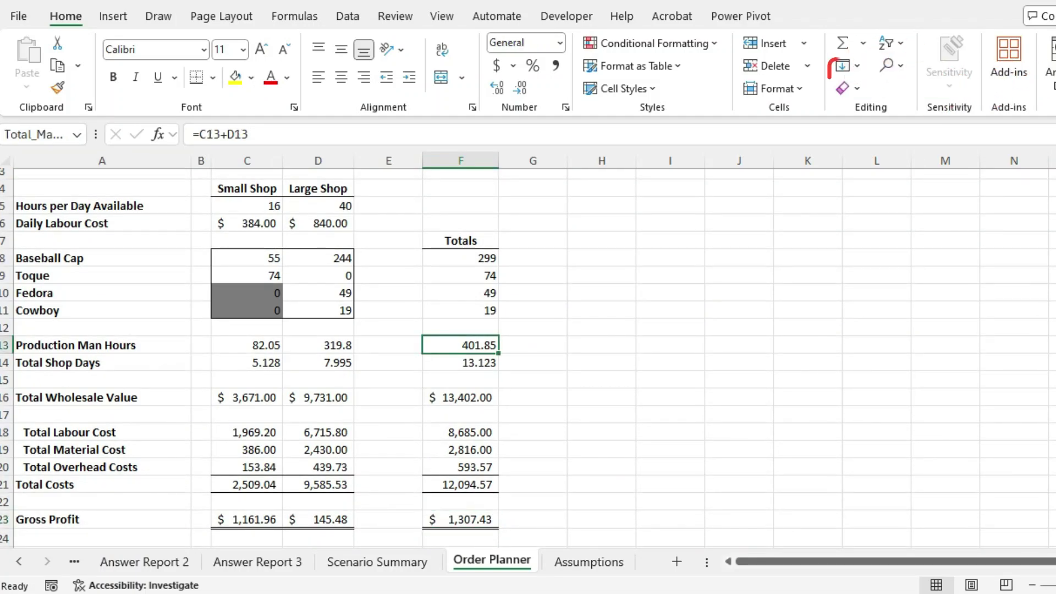
pyautogui.click(77, 134)
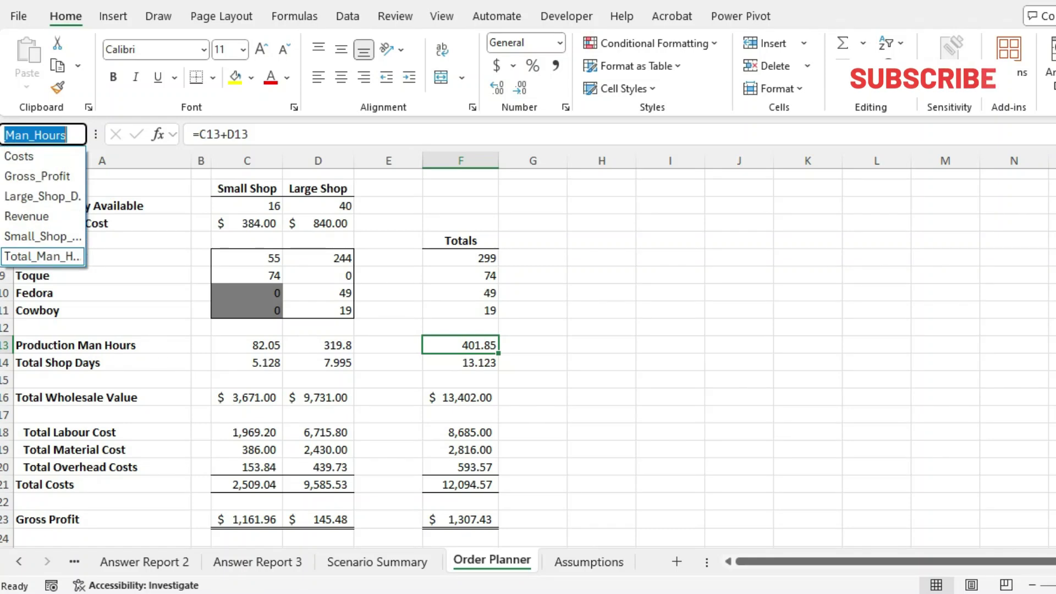
pyautogui.press('Escape')
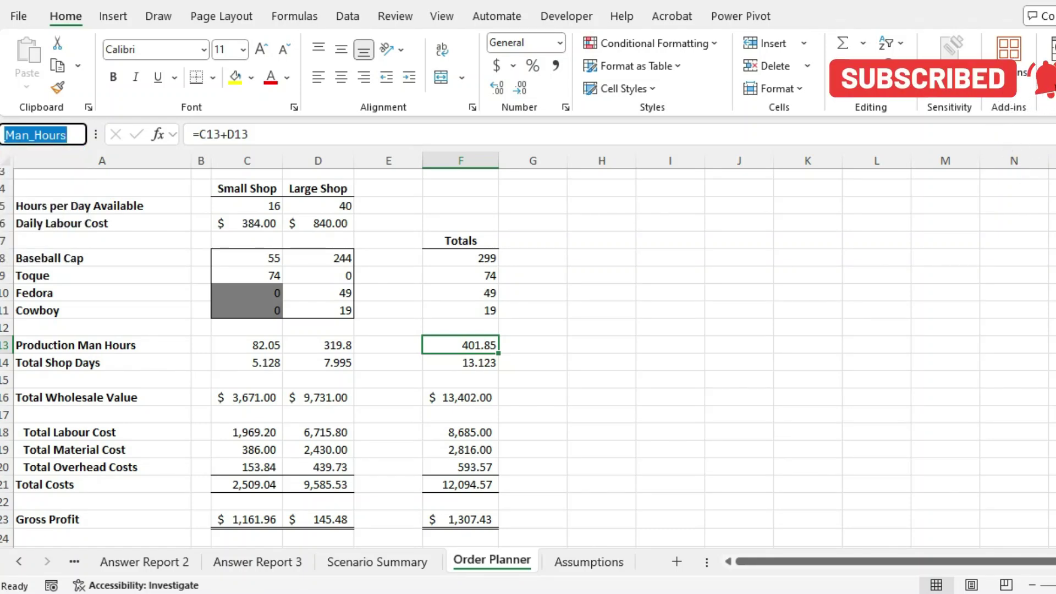
# Inspect the Order Planner Totals cells from Total Shop Days in F14 down to Gross Profit in F23.
pyautogui.click(461, 362)
pyautogui.click(460, 397)
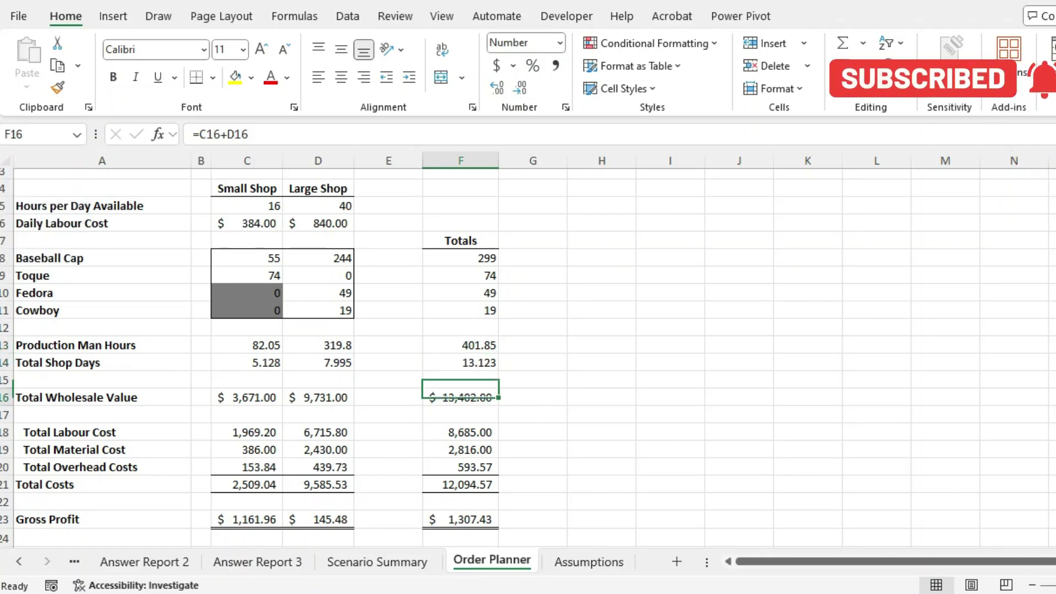
pyautogui.click(460, 431)
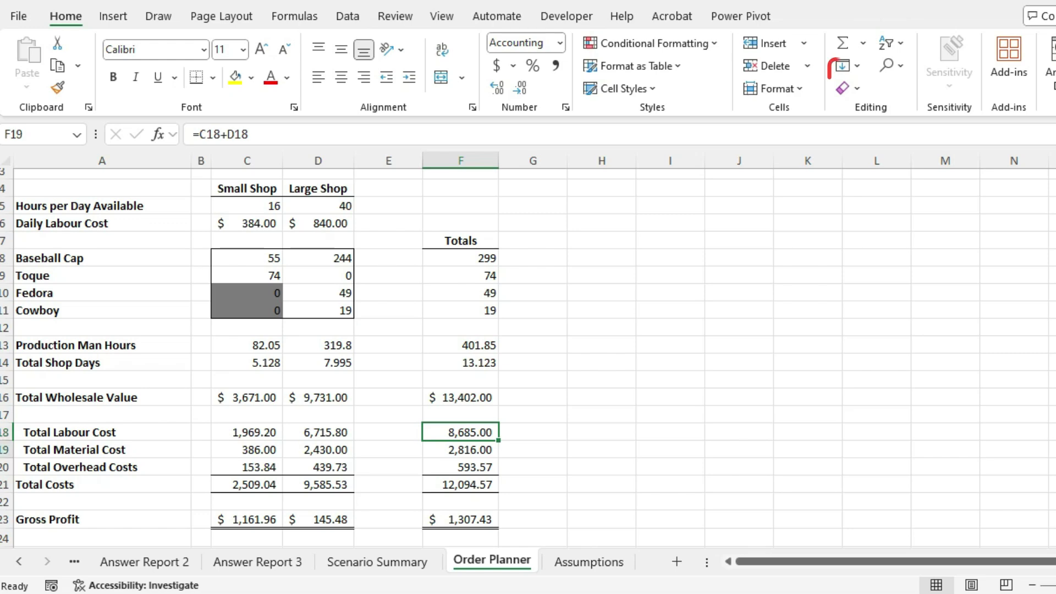
pyautogui.click(460, 449)
pyautogui.click(460, 467)
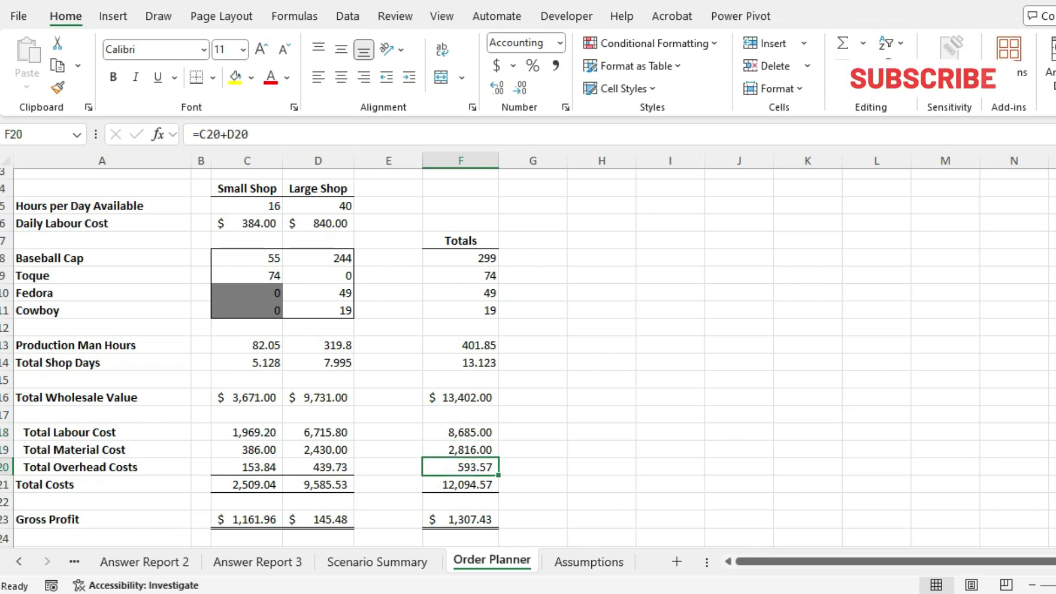
pyautogui.click(460, 485)
pyautogui.click(460, 519)
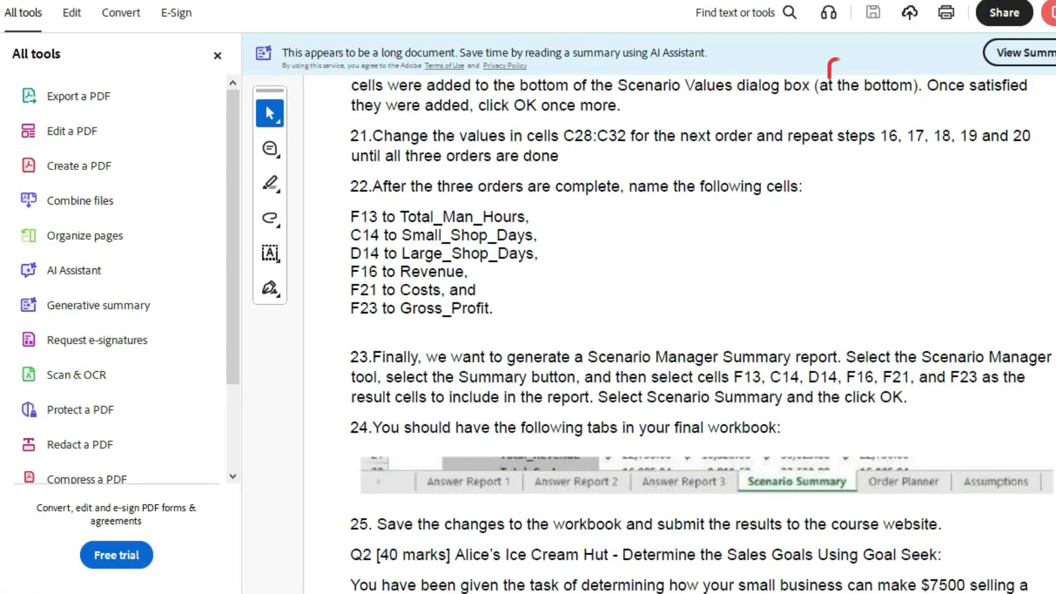
# Read instructions 23 to 25 in the PDF, then check the workbook's Scenario Summary, Answer Report, Order Planner and Assumptions sheets.
pyautogui.scroll(-3, 702, 308)
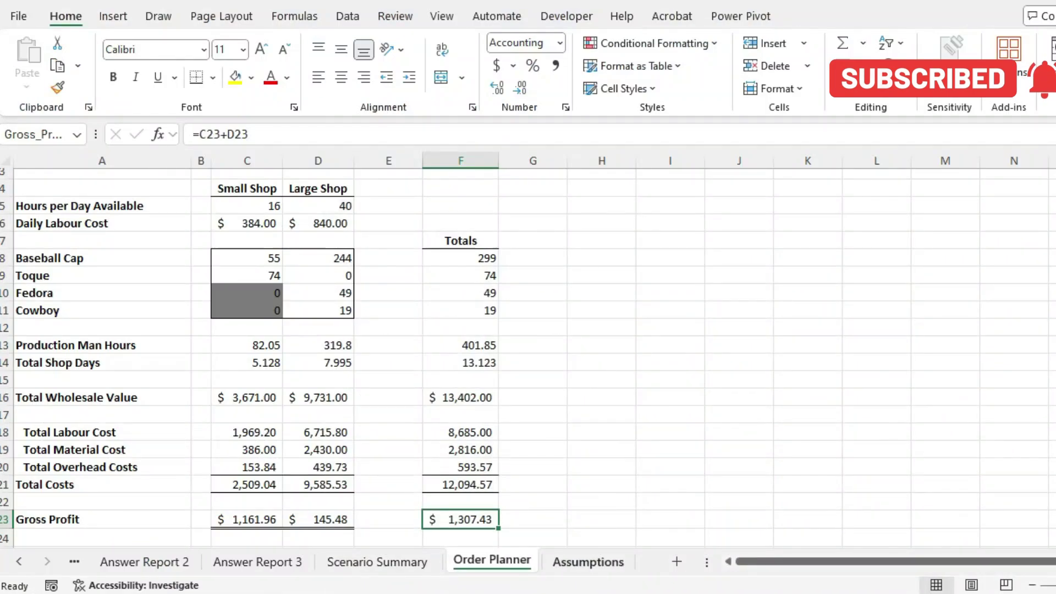
pyautogui.click(377, 561)
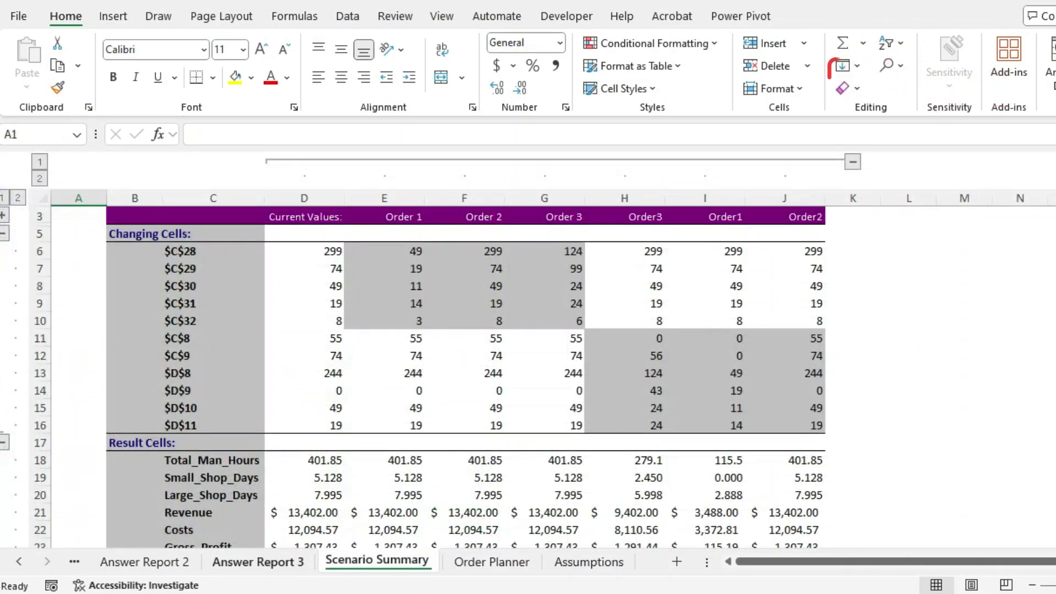
pyautogui.hotkey('ctrl', 'pageup')
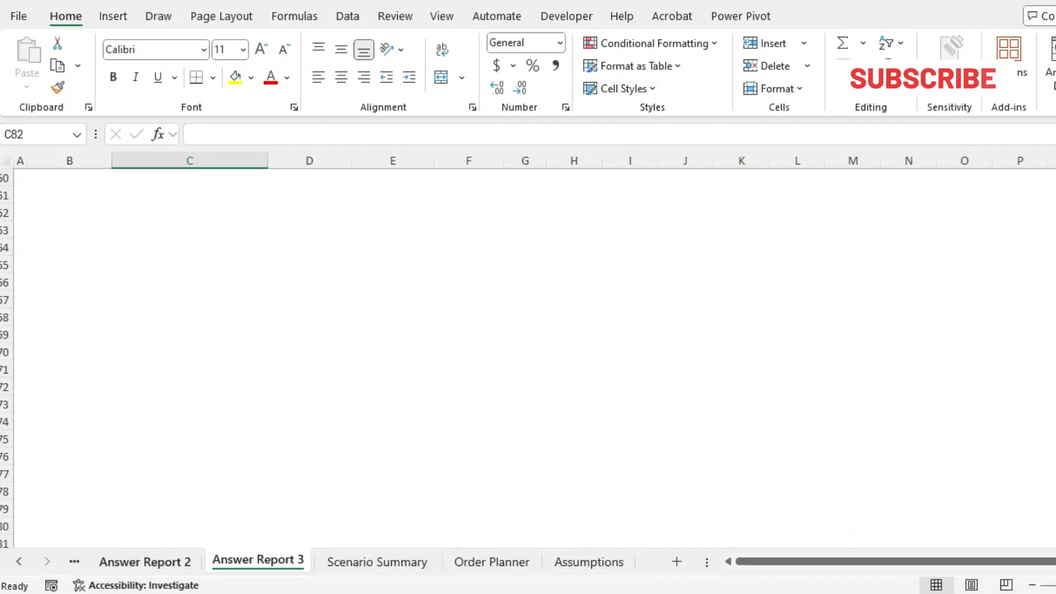
pyautogui.hotkey('ctrl', 'pageup')
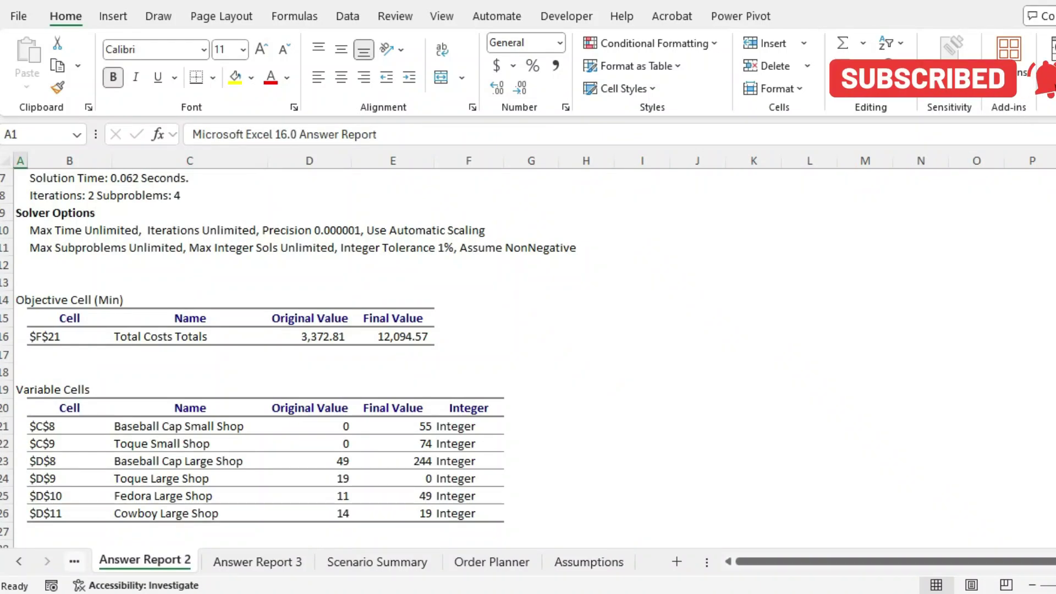
pyautogui.hotkey('ctrl', 'pageup')
pyautogui.hotkey('ctrl', 'pagedown')
pyautogui.hotkey('ctrl', 'pagedown')
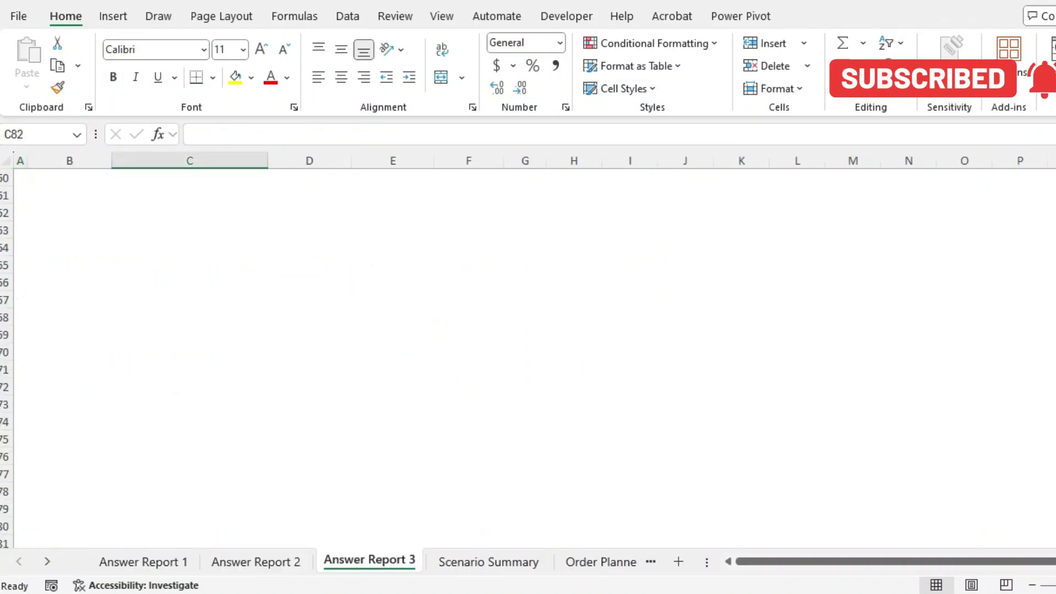
pyautogui.hotkey('ctrl', 'pagedown')
pyautogui.hotkey('ctrl', 'pagedown')
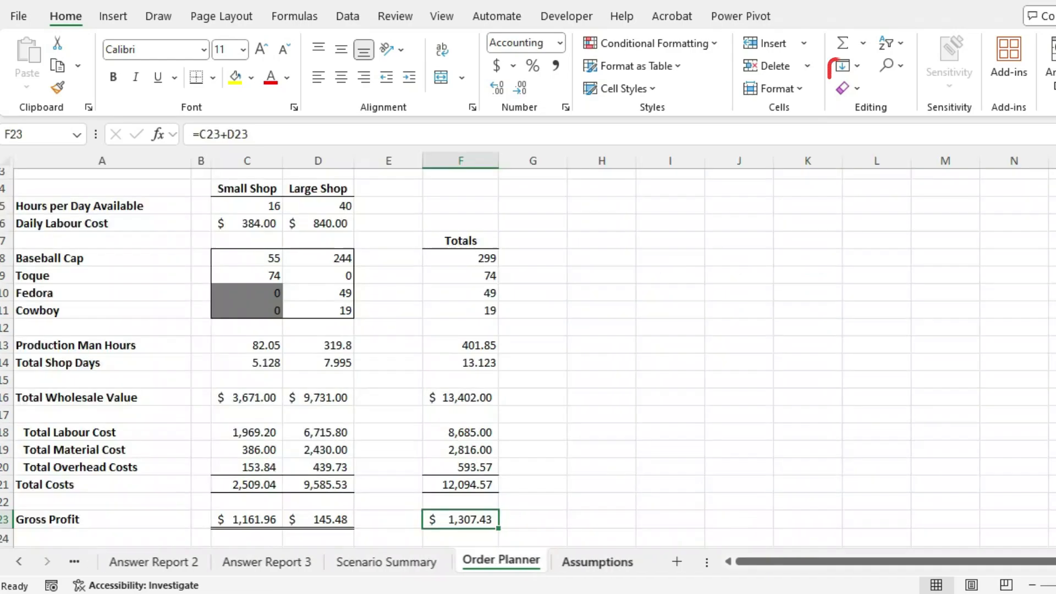
pyautogui.hotkey('ctrl', 'pagedown')
# Switch to the PDF and read Q2 Alice's Ice Cream Hut instructions 1 to 4, including Figure Q2-1.
pyautogui.hotkey('alt', 'Tab')
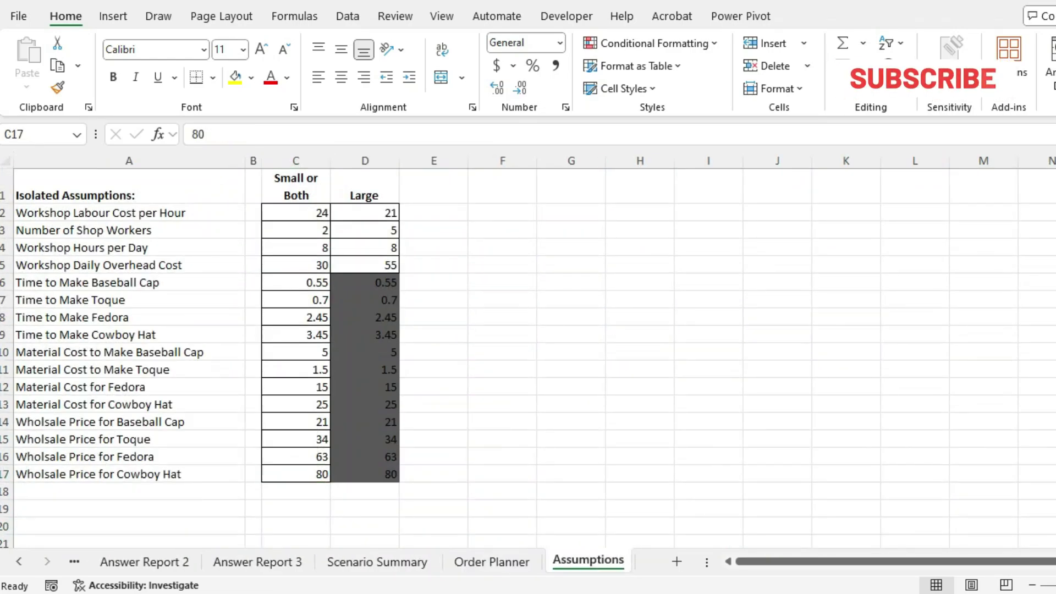
pyautogui.scroll(-1, 701, 286)
pyautogui.scroll(-8, 678, 335)
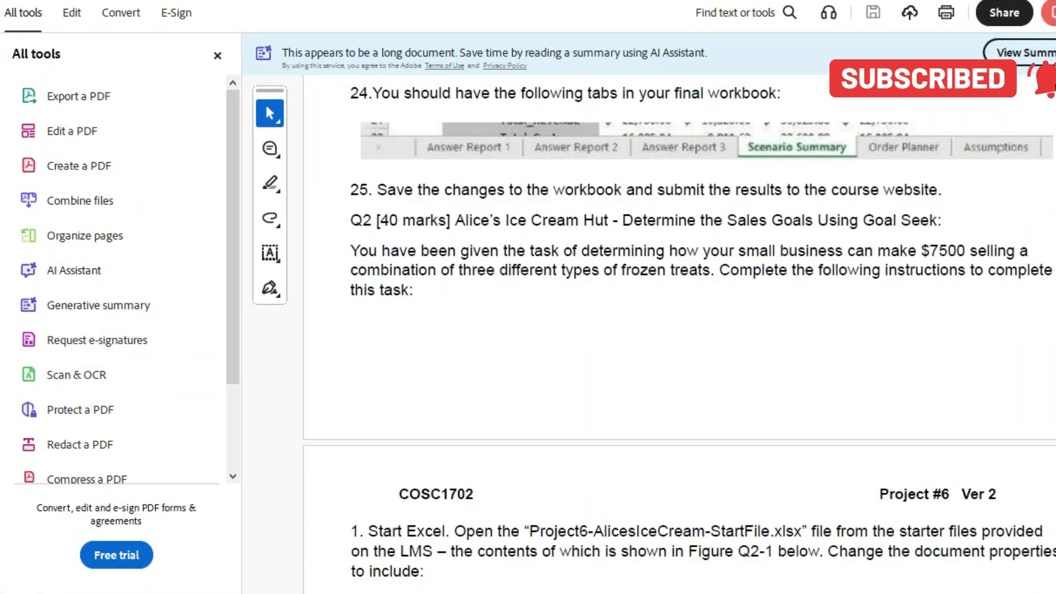
pyautogui.scroll(-4, 678, 330)
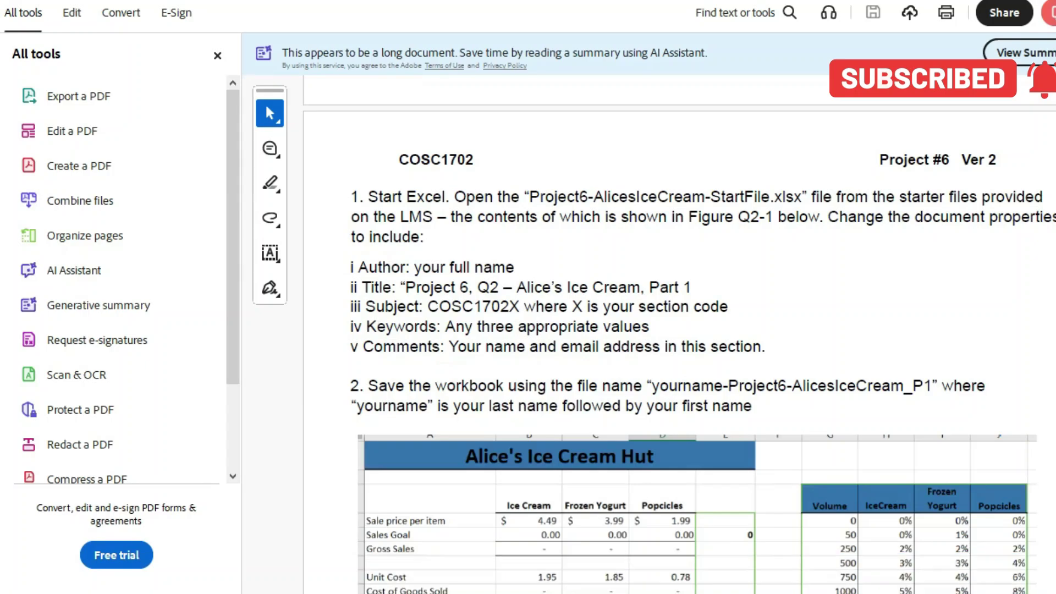
pyautogui.scroll(-4, 527, 341)
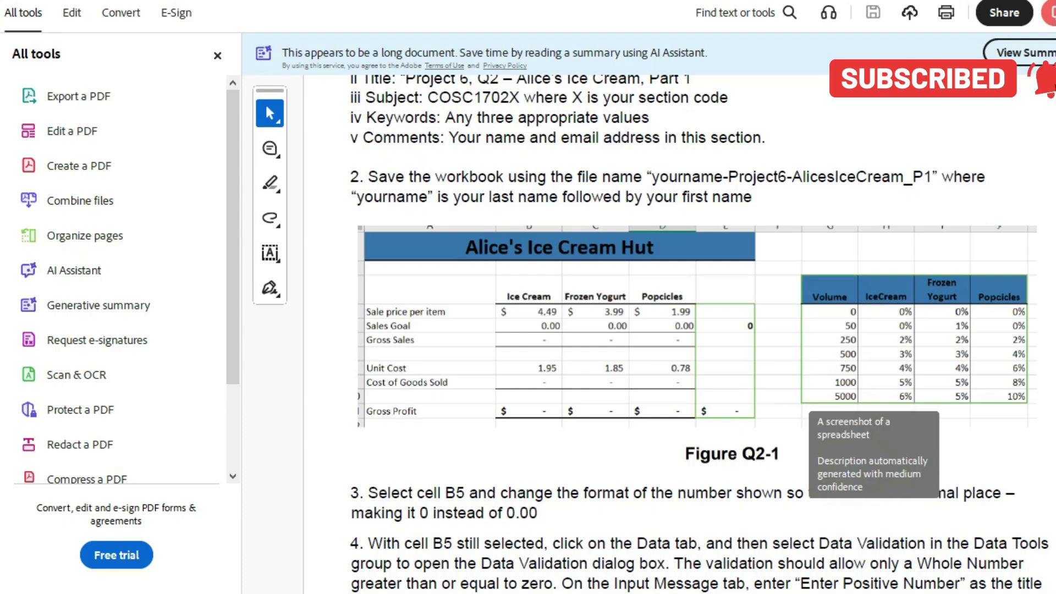
pyautogui.scroll(-1, 698, 330)
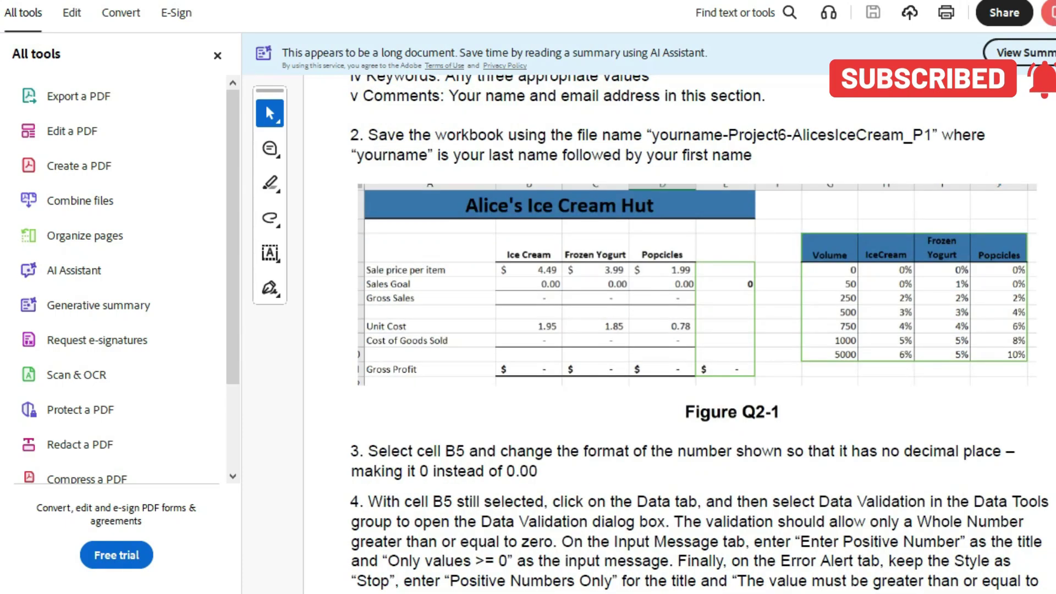
# Read Q2 instructions 4 to 14 in the PDF, covering data validation, VLOOKUP unit costs, Goal Seek and the Part 2 file.
pyautogui.scroll(-5, 698, 330)
pyautogui.scroll(-7, 698, 330)
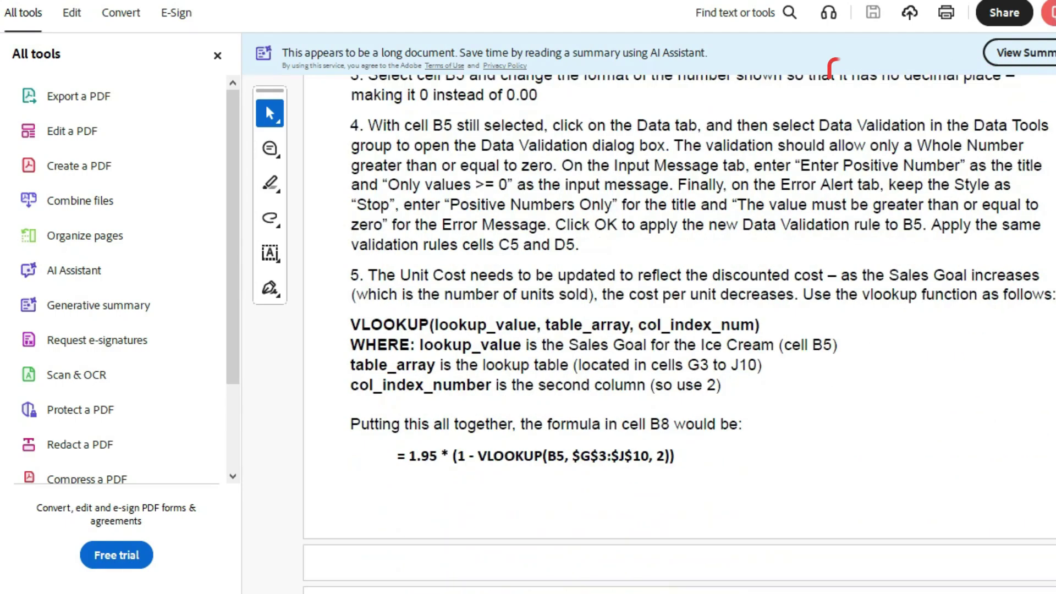
pyautogui.scroll(-7, 679, 330)
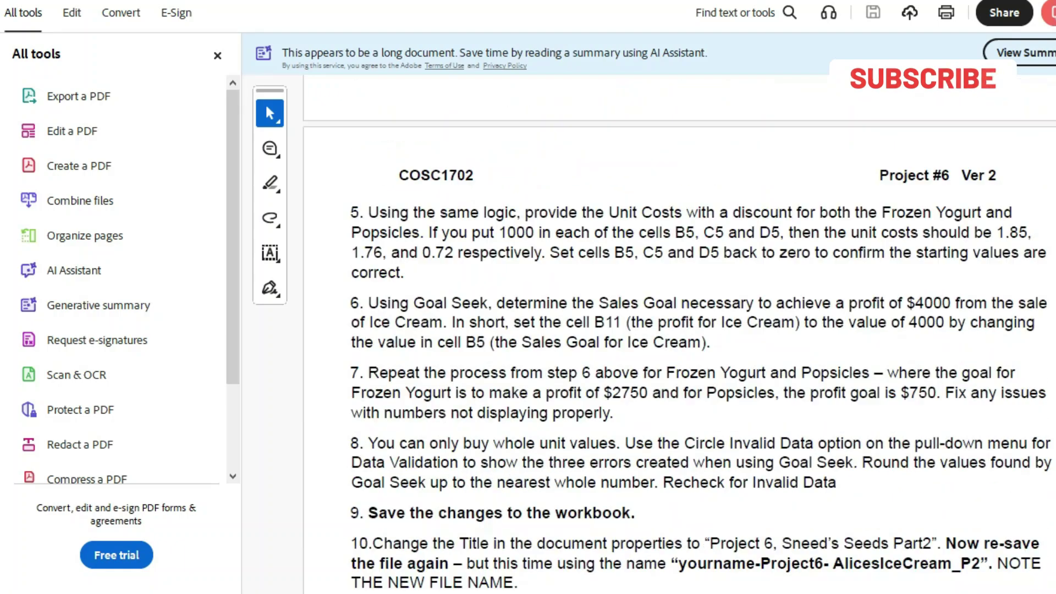
pyautogui.scroll(-12, 679, 330)
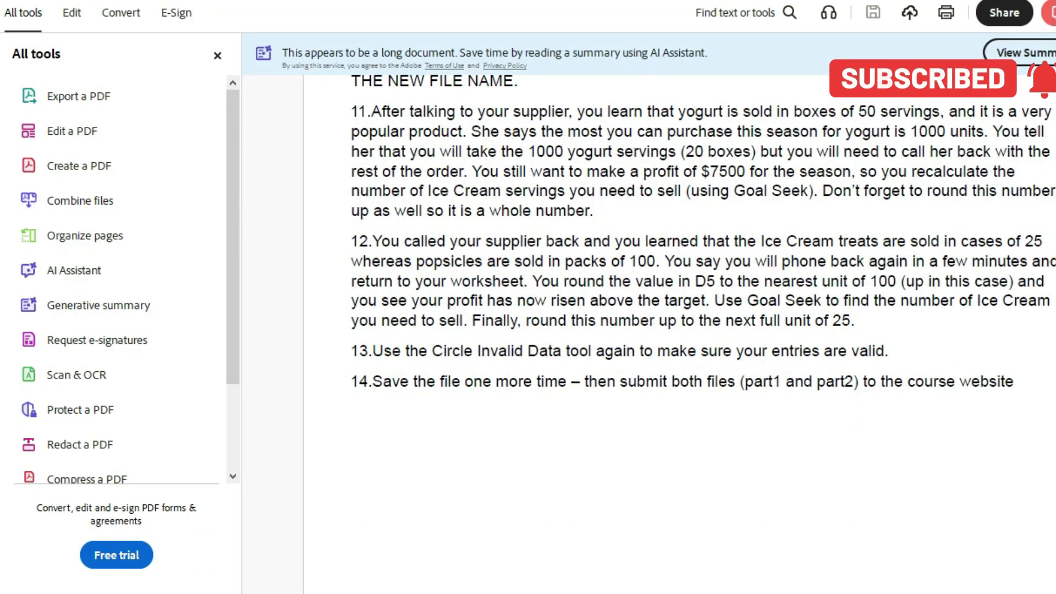
# Switch to the AlicesIceCream_P1 workbook in Excel and inspect the Ice Cream column's values and formulas in cells B4:B11.
pyautogui.hotkey('alt', 'Tab')
pyautogui.moveTo(491, 593)
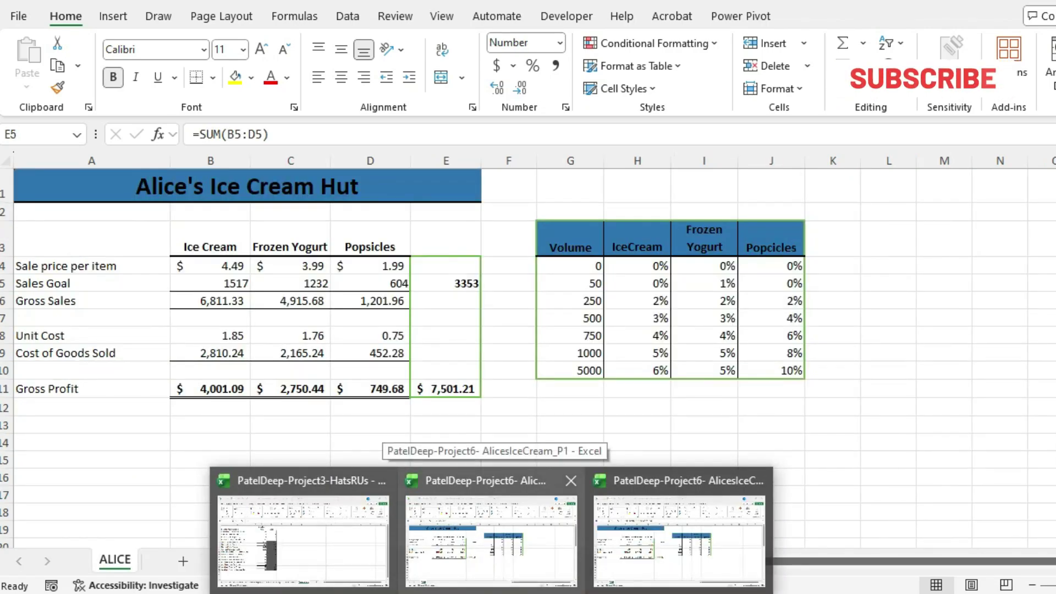
pyautogui.click(491, 541)
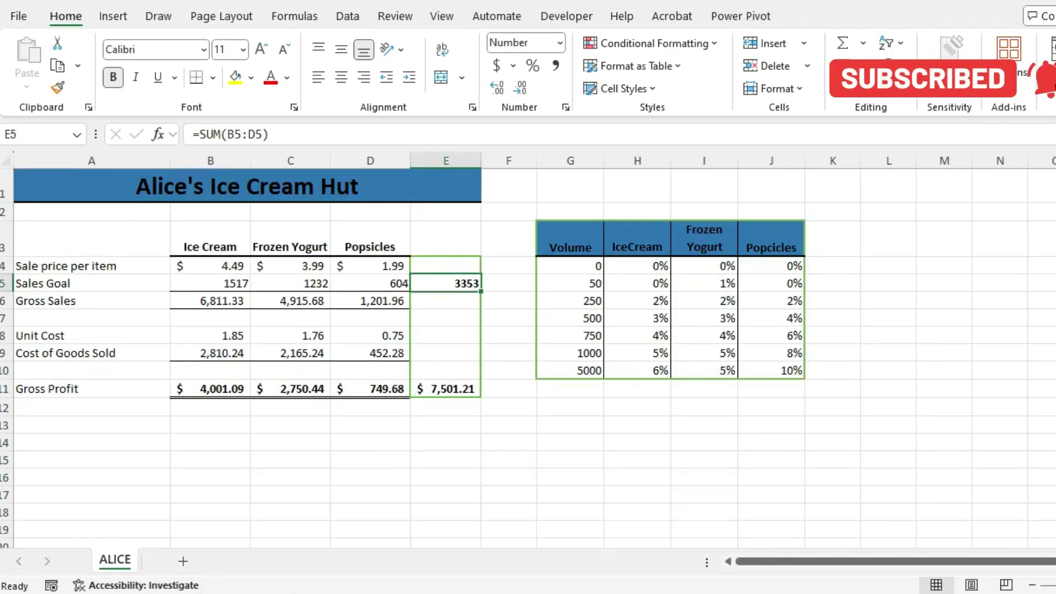
pyautogui.click(210, 389)
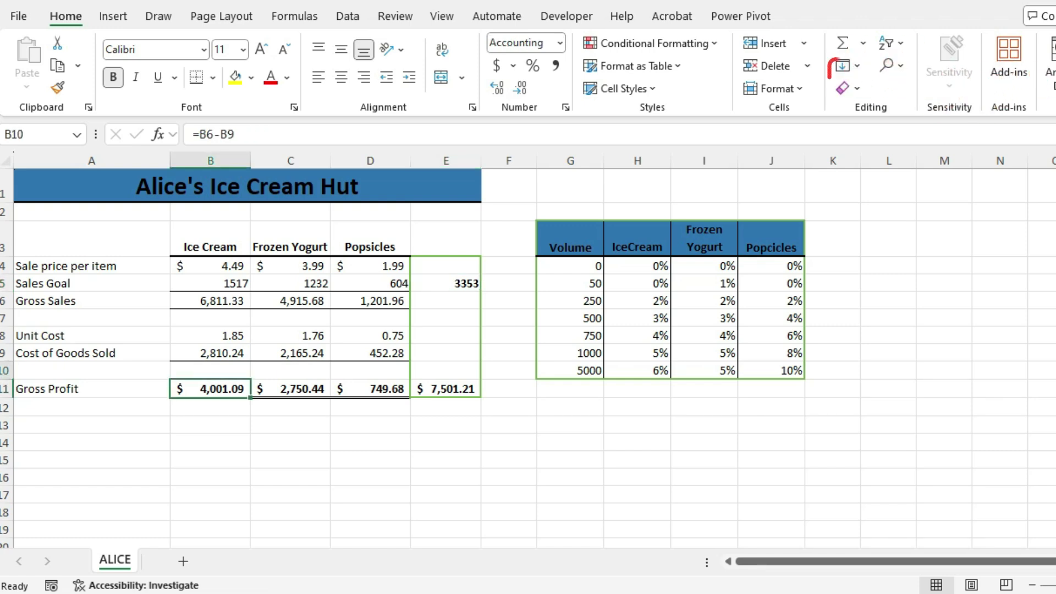
pyautogui.click(210, 335)
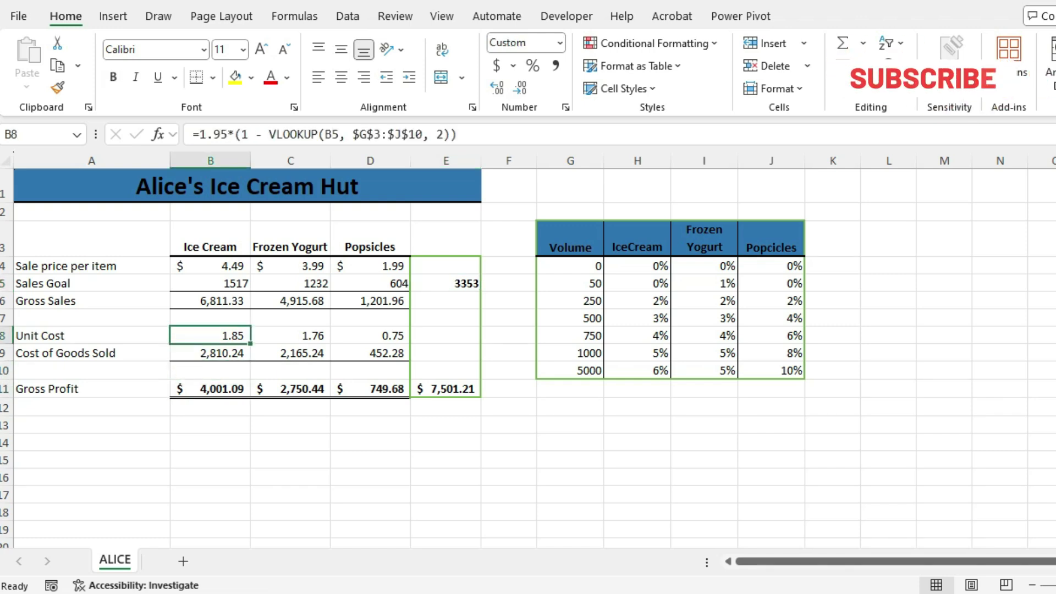
pyautogui.click(210, 300)
pyautogui.click(210, 283)
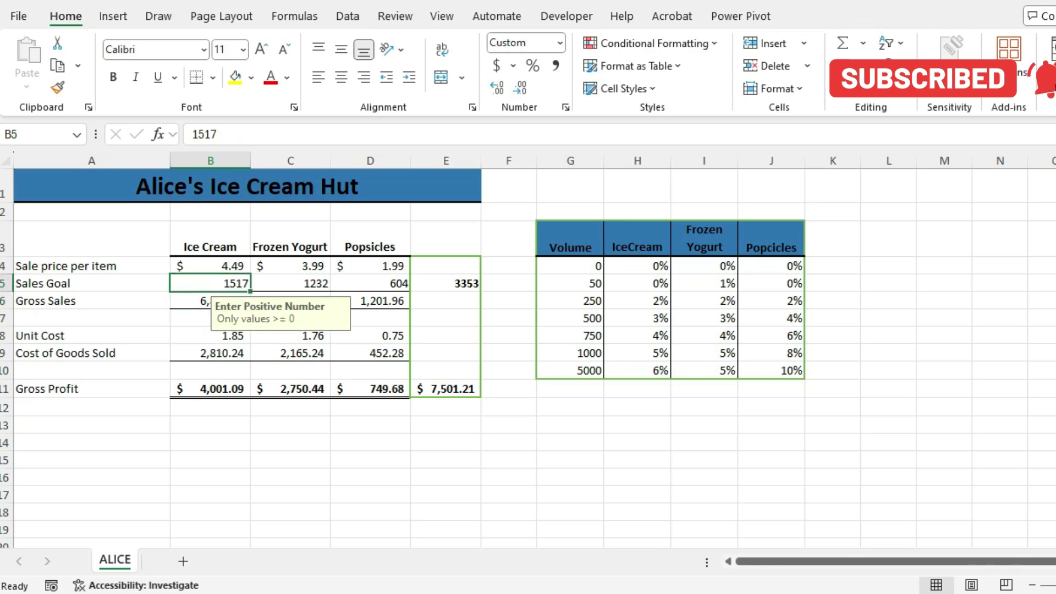
pyautogui.click(210, 266)
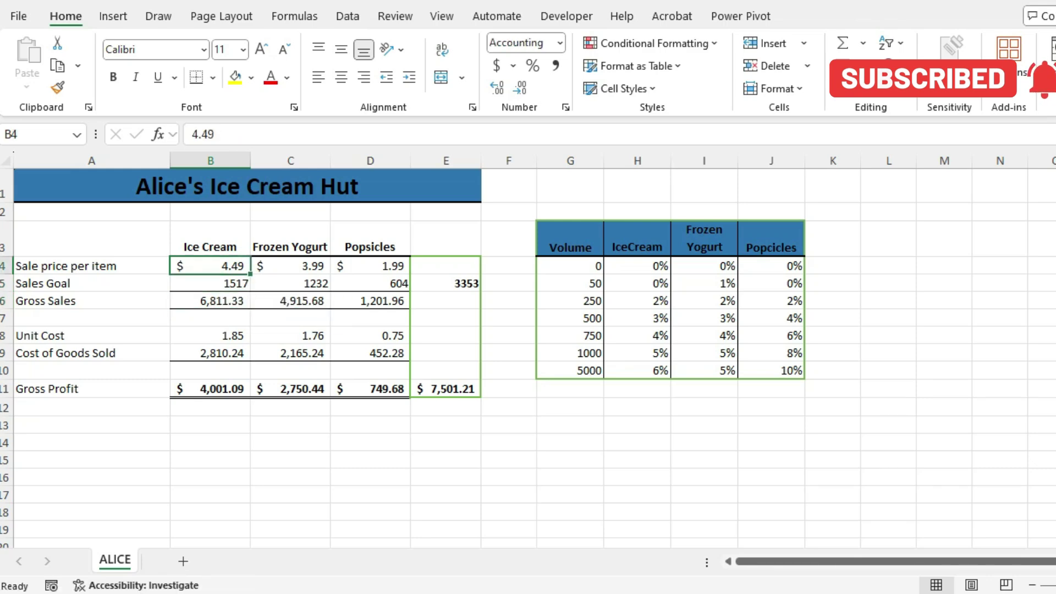
# Inspect the total formulas in E5 and E11 and the first volume discount entries in G4 and H4.
pyautogui.click(445, 283)
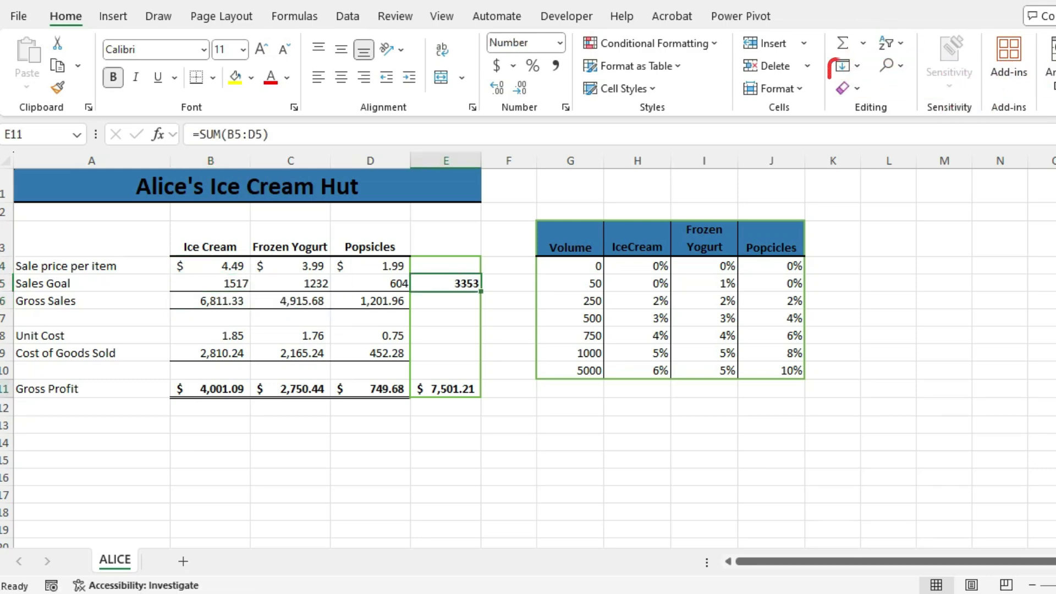
pyautogui.click(445, 388)
pyautogui.click(570, 265)
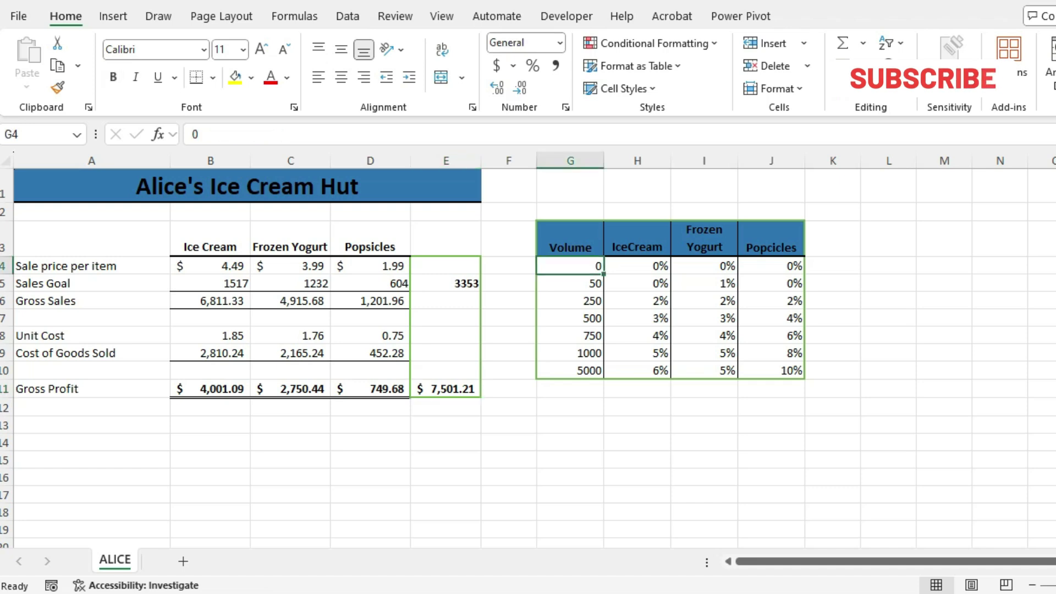
pyautogui.click(637, 266)
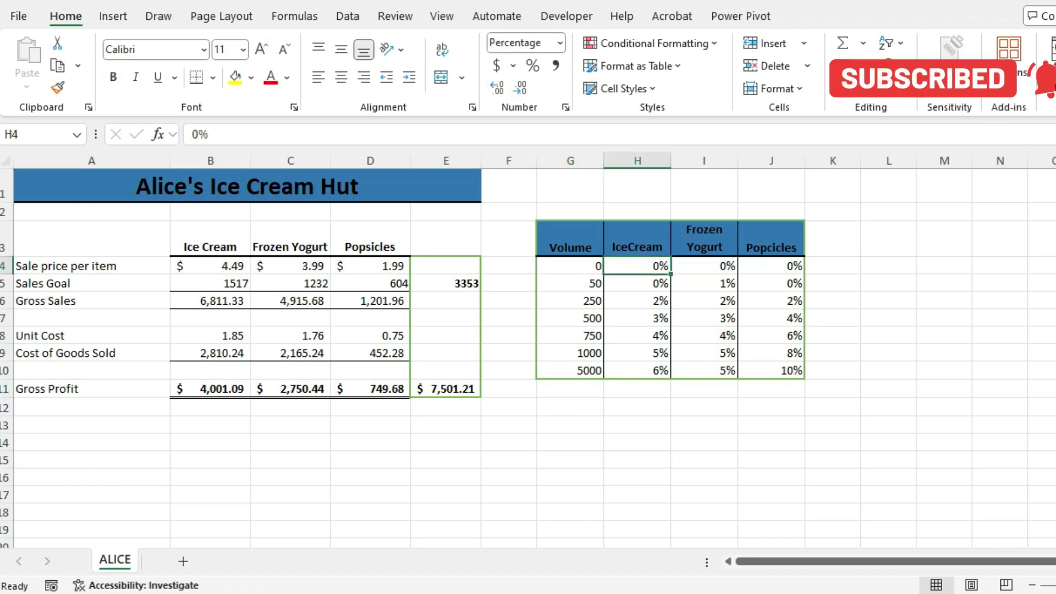
# Inspect the remaining discount percentages in the volume table across the Ice Cream, Frozen Yogurt and Popsicles columns, down to H10.
pyautogui.click(703, 265)
pyautogui.click(770, 283)
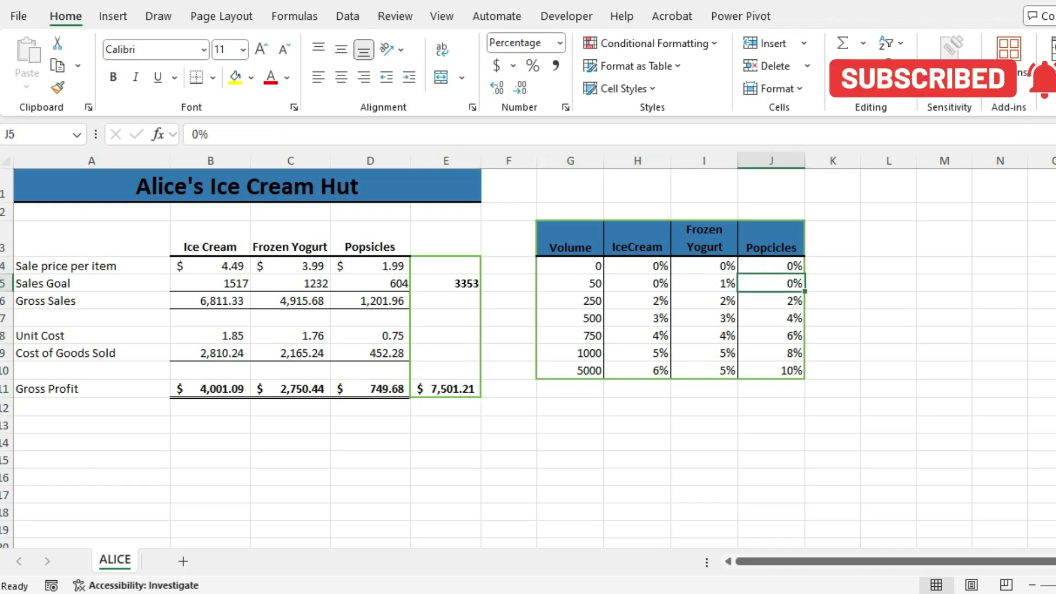
pyautogui.click(703, 300)
pyautogui.click(637, 336)
pyautogui.click(703, 336)
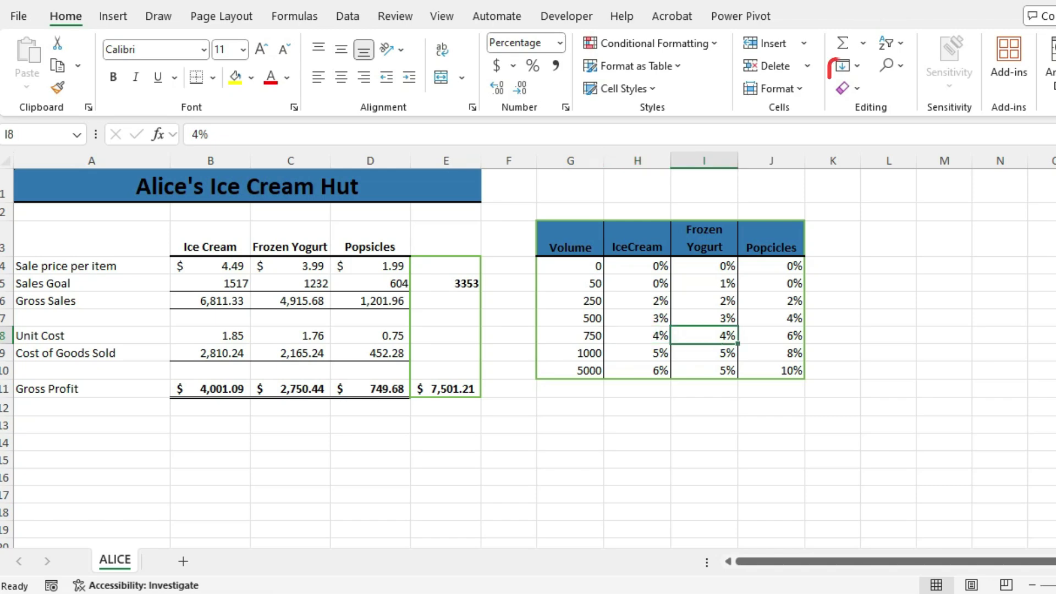
pyautogui.click(569, 353)
pyautogui.click(636, 370)
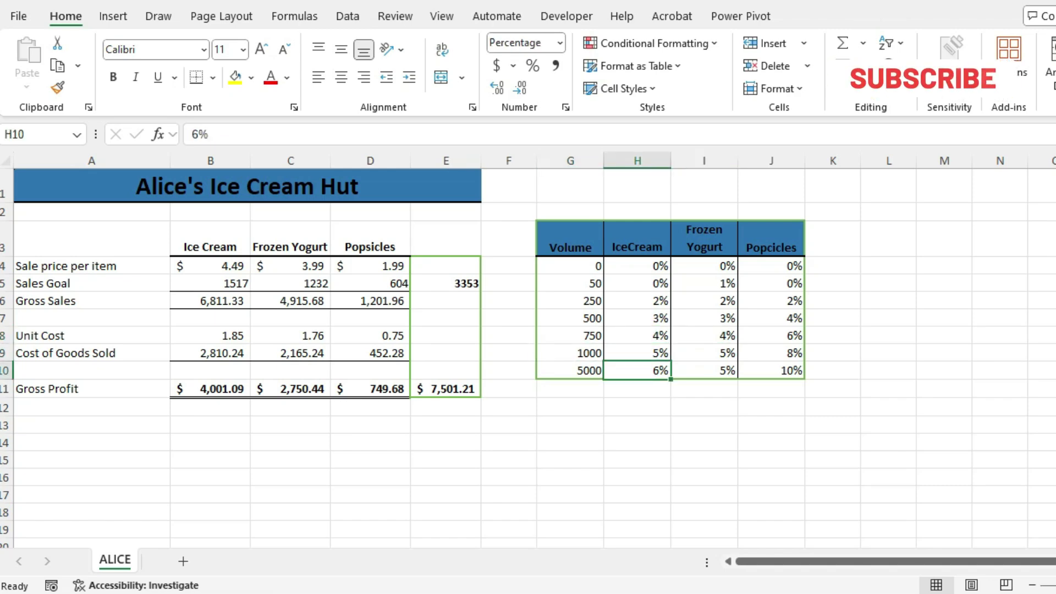
# Switch to the other Alice's Ice Cream workbook and inspect the Gross Profit formulas in cells B11:D11.
pyautogui.moveTo(492, 593)
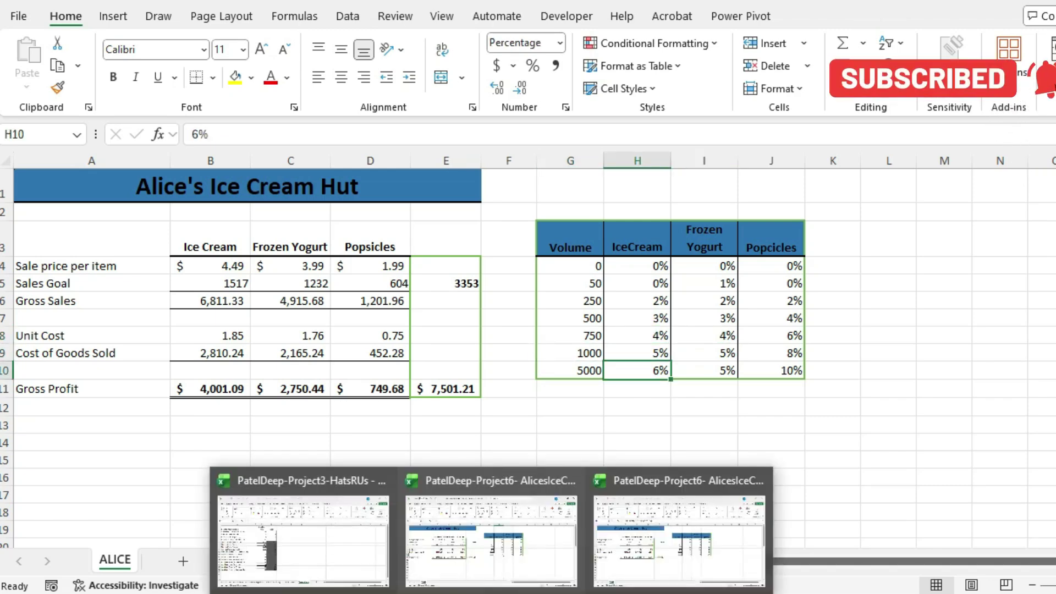
pyautogui.click(679, 520)
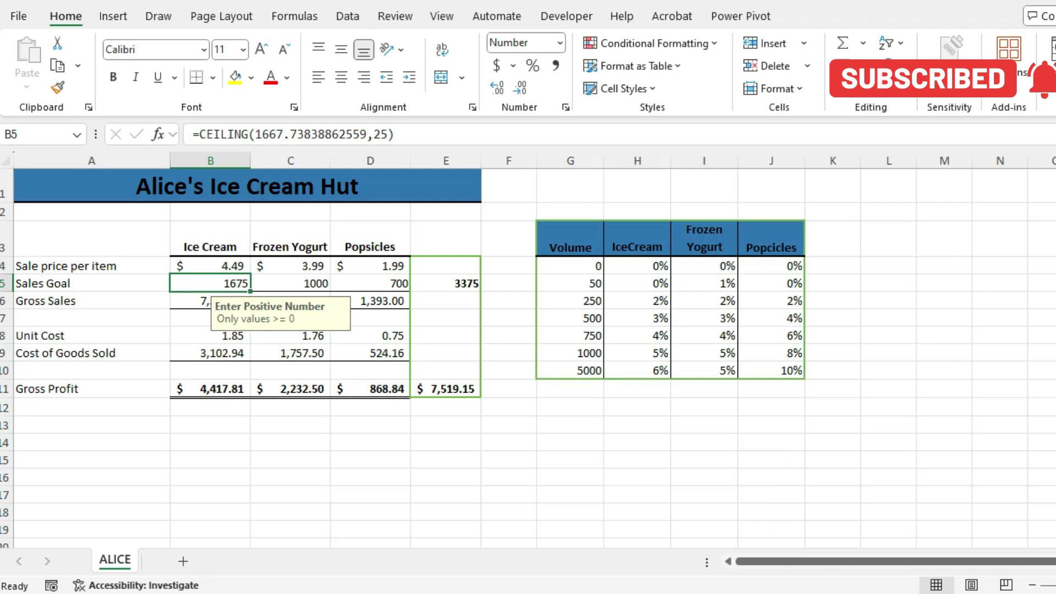
pyautogui.click(211, 388)
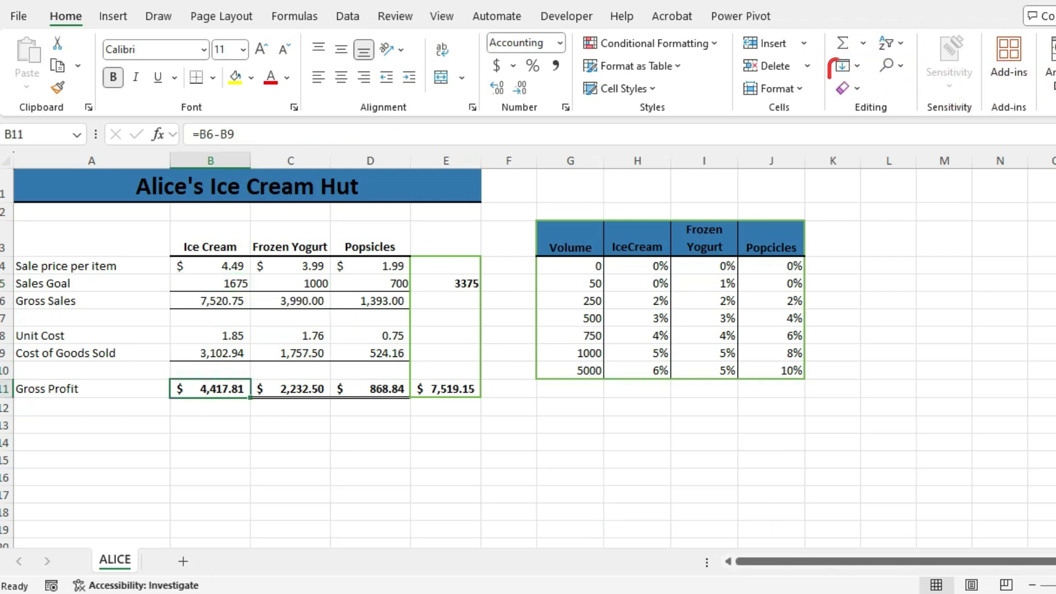
pyautogui.click(290, 388)
pyautogui.click(370, 389)
# Inspect the 750 and 1000 volume rows of this workbook's discount table, ending on empty cell E16.
pyautogui.click(570, 353)
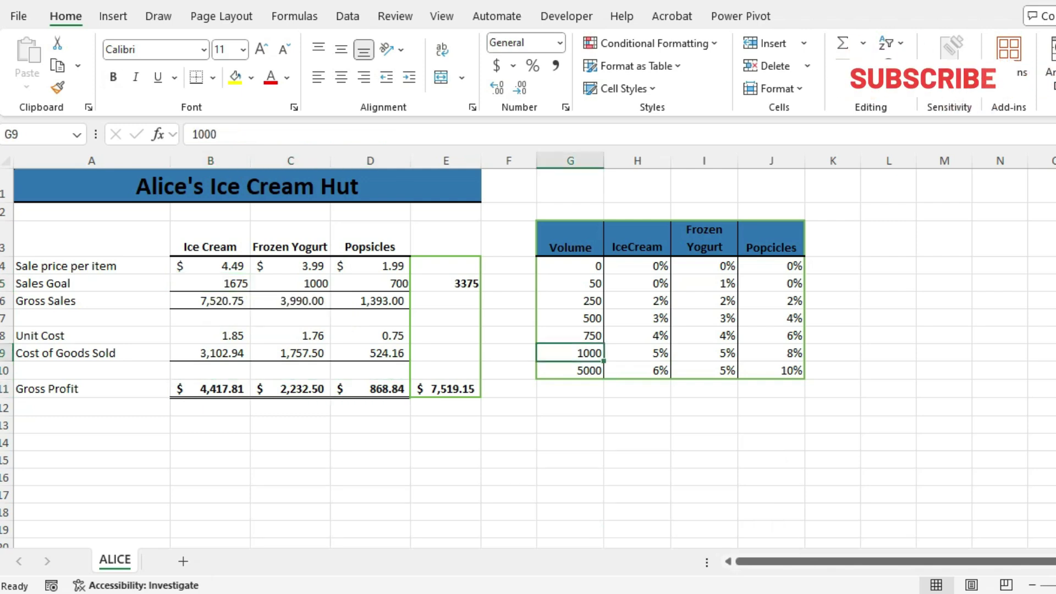
pyautogui.press('Right')
pyautogui.press('Up')
pyautogui.press('Right')
pyautogui.press('Right')
pyautogui.press('Right')
pyautogui.click(445, 477)
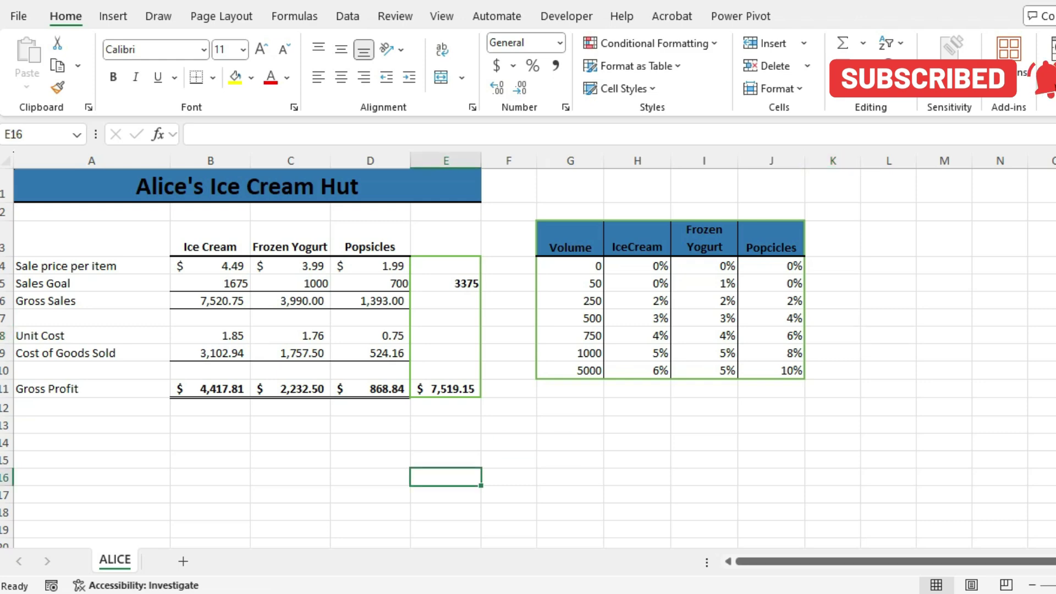